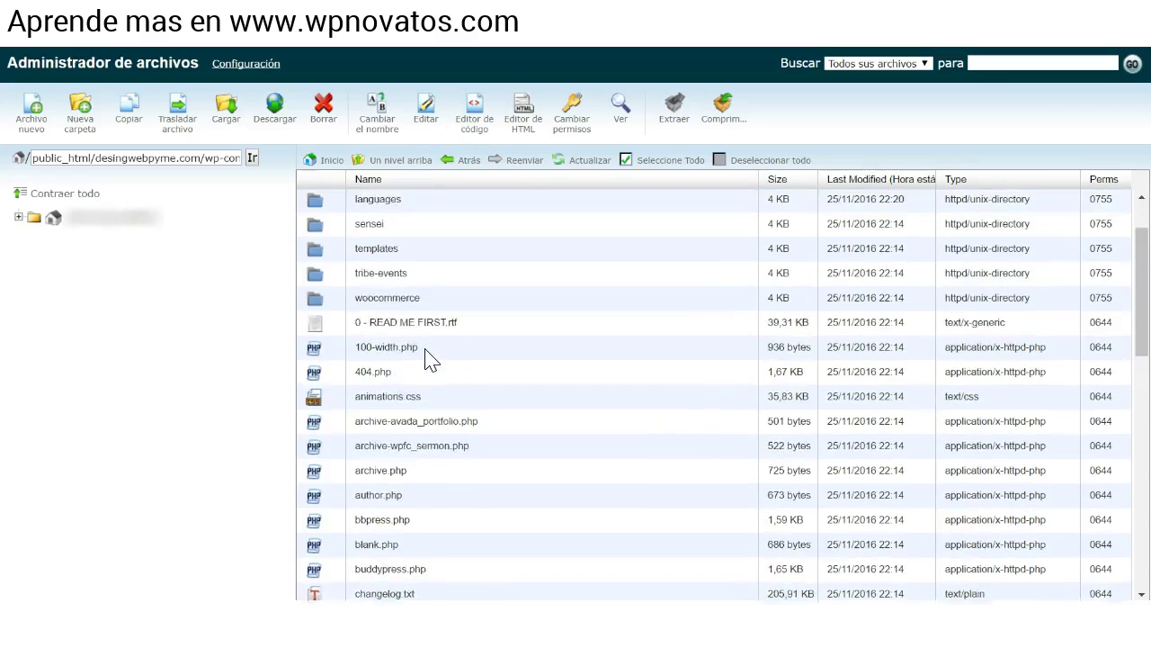
# Step: Go up to the wp-content folder and open the Avada theme folder inside themes
pyautogui.click(390, 159)
pyautogui.click(368, 226)
pyautogui.click(380, 159)
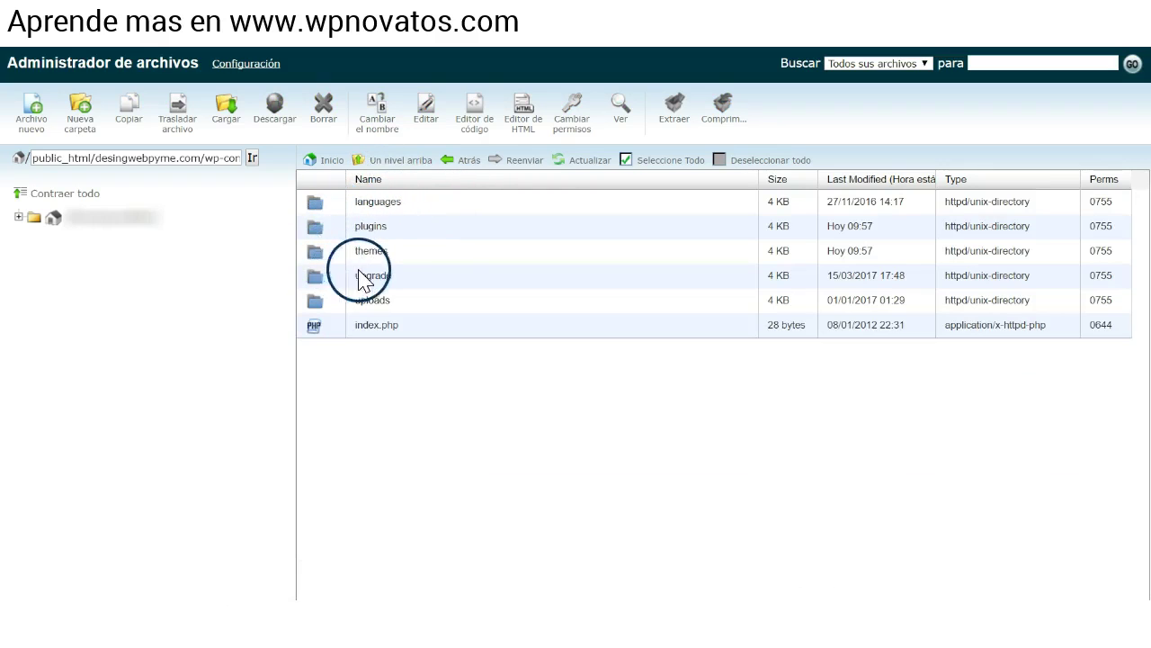
pyautogui.doubleClick(320, 254)
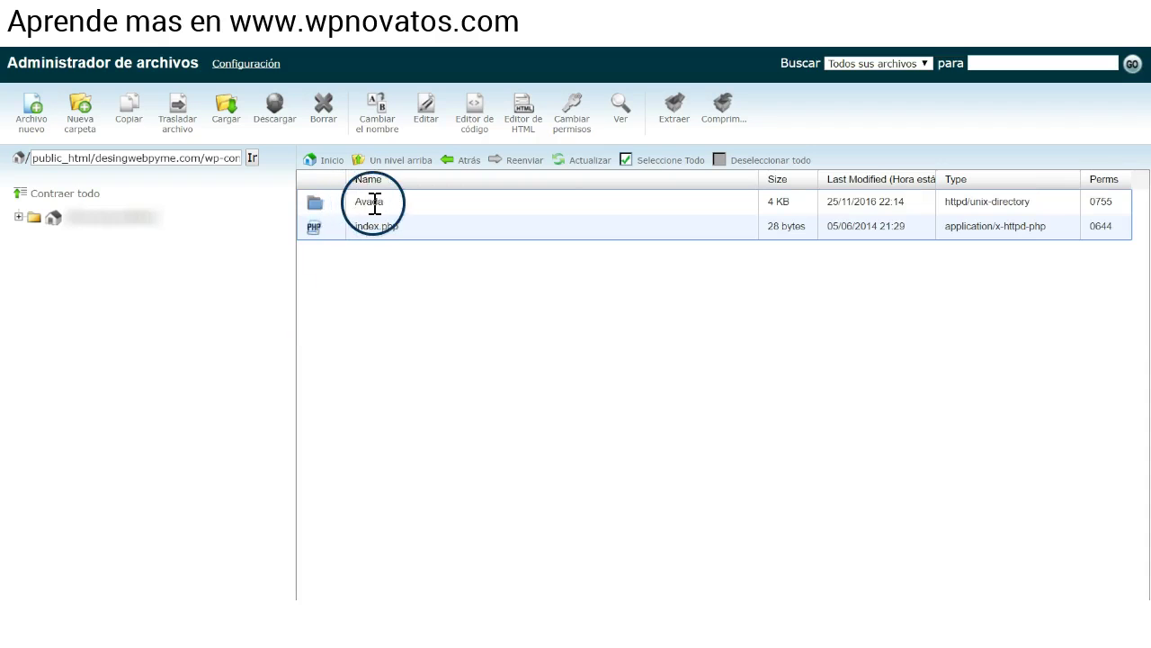
pyautogui.doubleClick(317, 205)
# Step: Open the Avada theme's functions.php file in the code editor and skim through its code
pyautogui.scroll(-1, 414, 324)
pyautogui.scroll(-1, 413, 320)
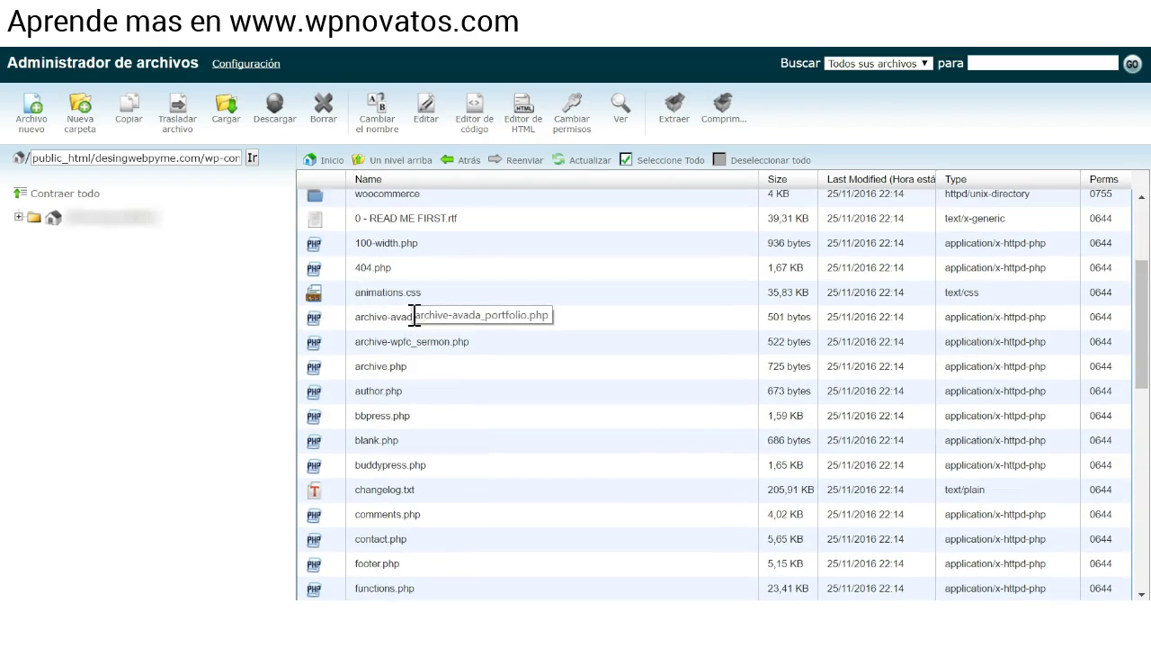
pyautogui.scroll(-1, 414, 316)
pyautogui.click(390, 498)
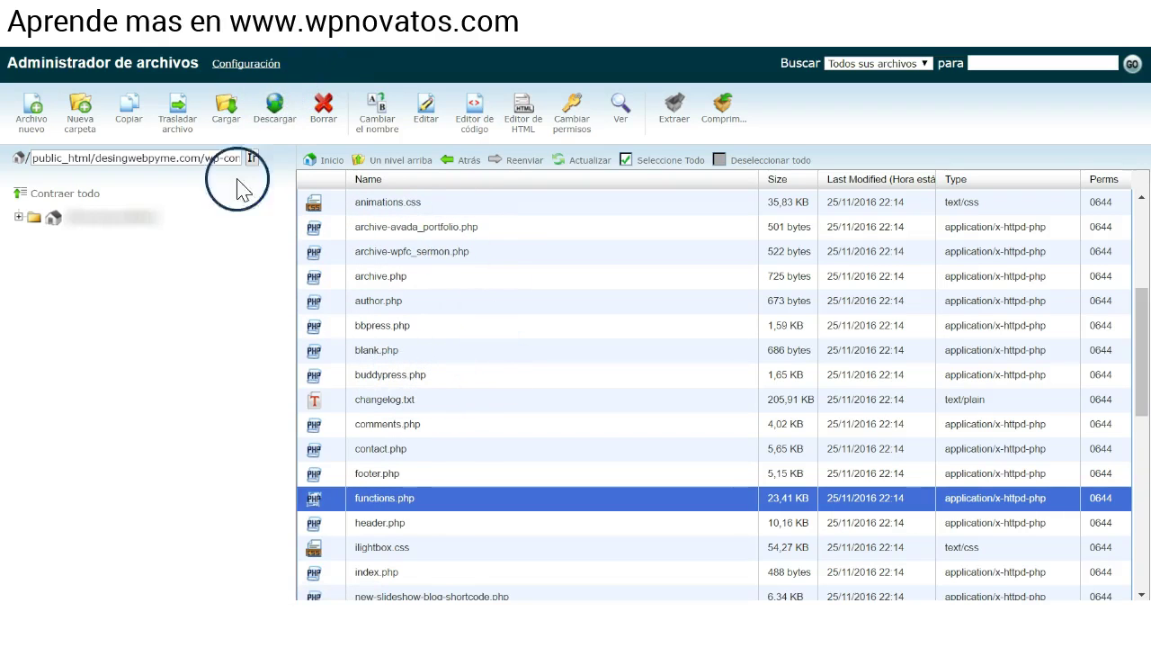
pyautogui.click(477, 115)
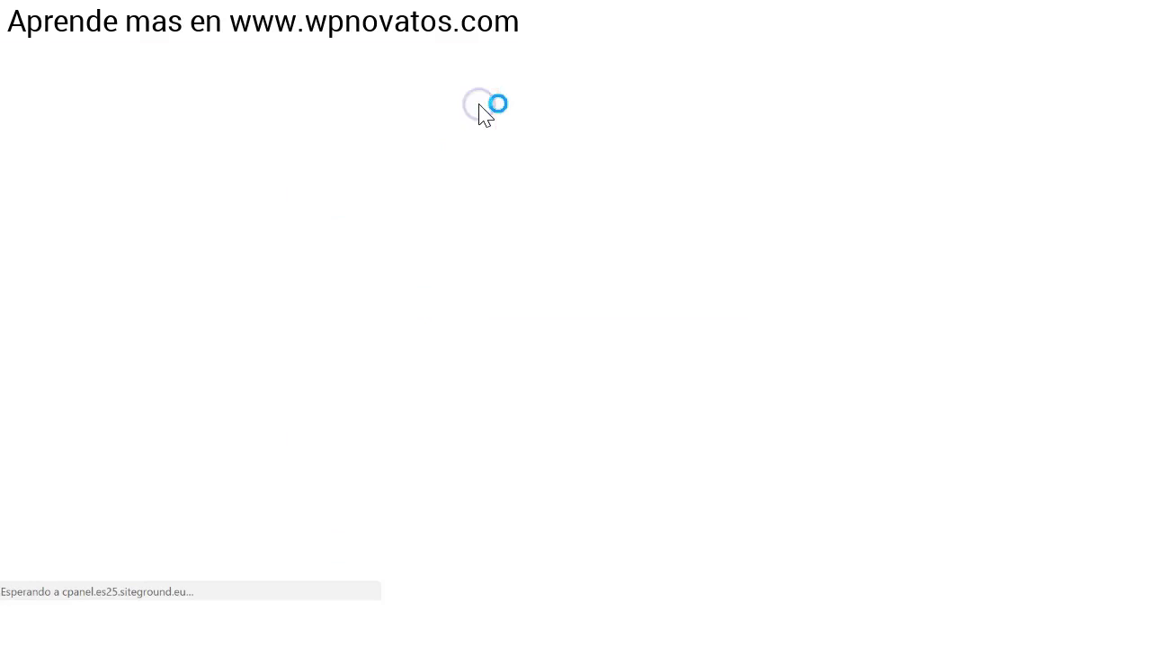
pyautogui.click(413, 245)
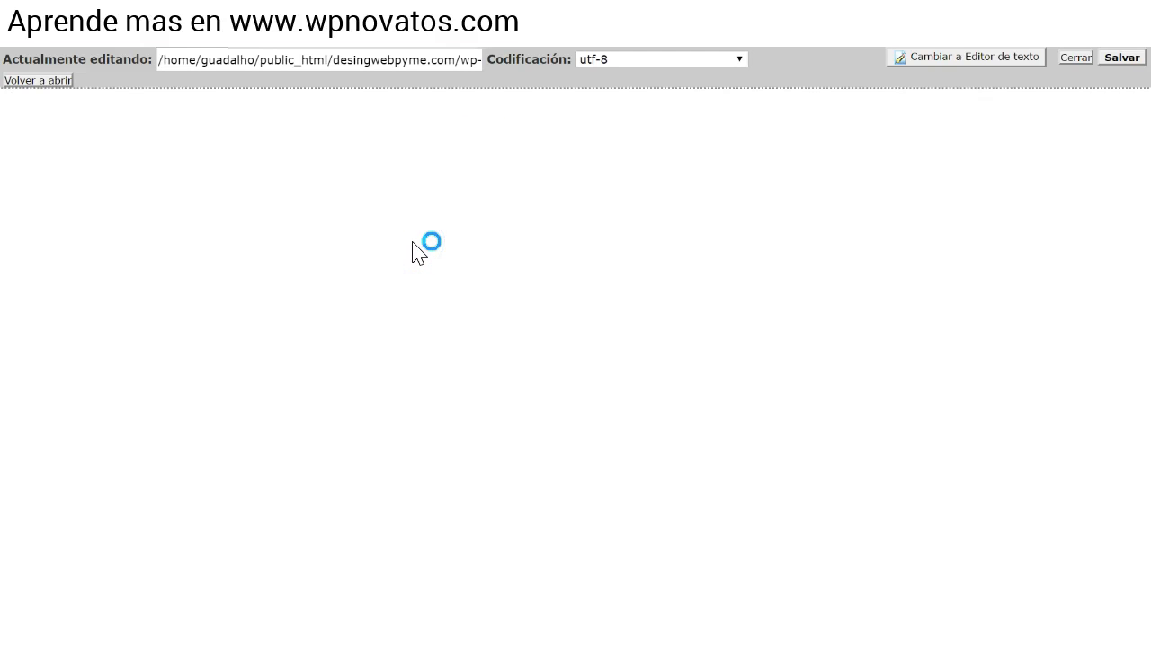
pyautogui.scroll(-20, 414, 242)
pyautogui.scroll(20, 413, 242)
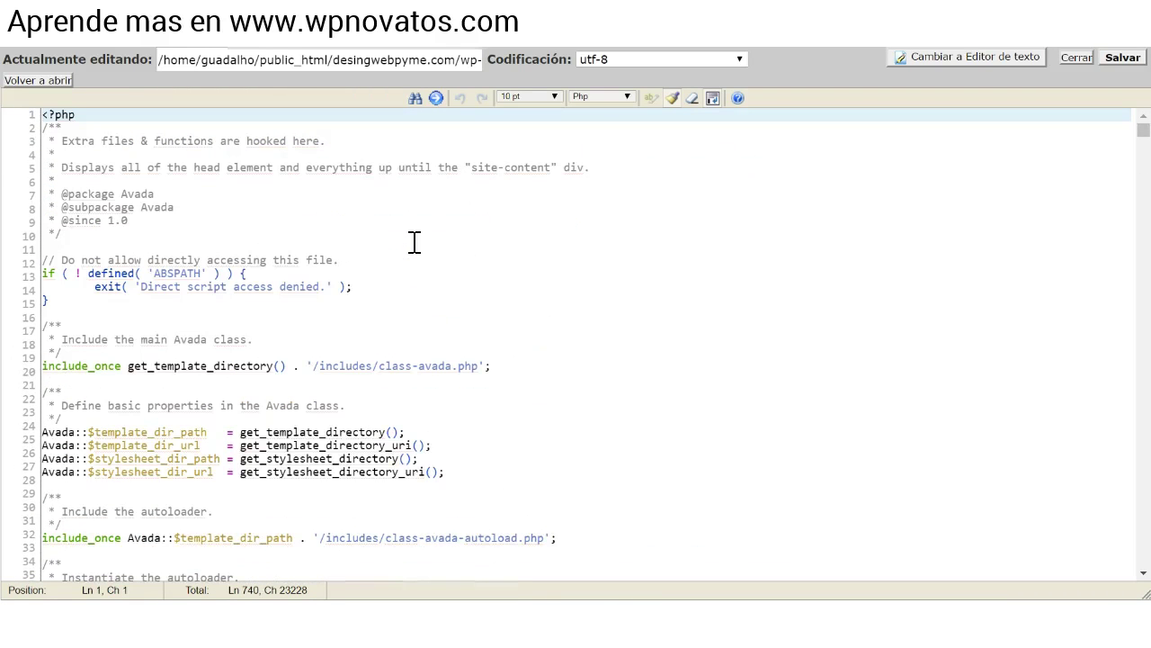
# Step: Return to the file manager, reopen functions.php in the code editor and examine its PHP functions
pyautogui.click(514, 146)
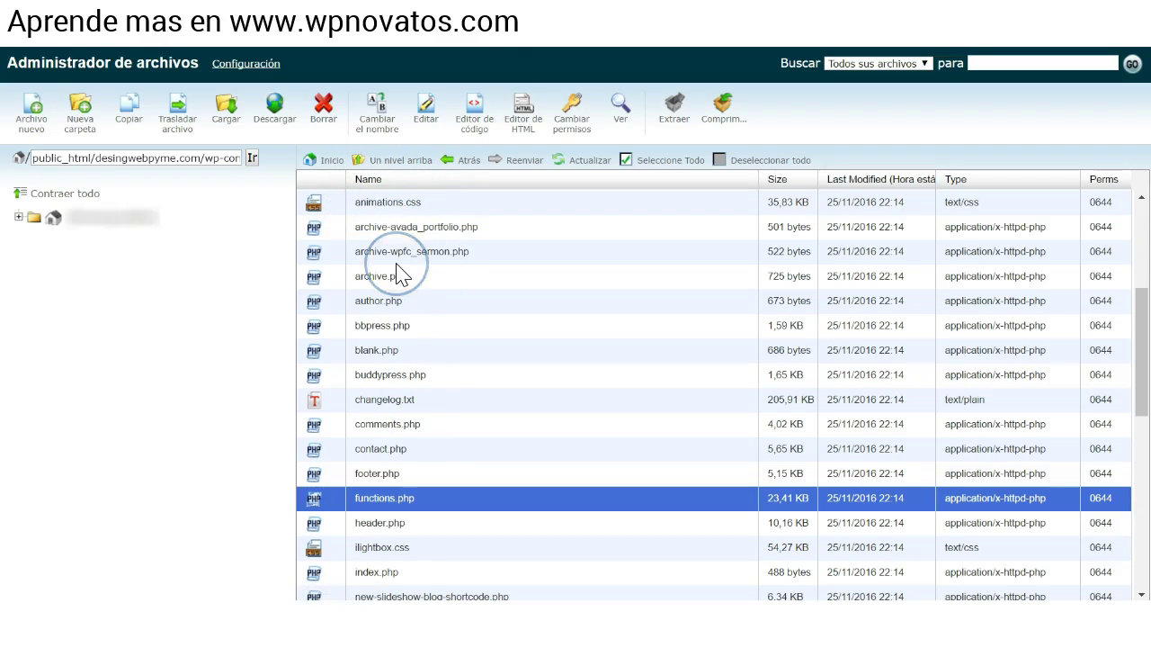
pyautogui.moveTo(390, 288); pyautogui.dragTo(382, 504)
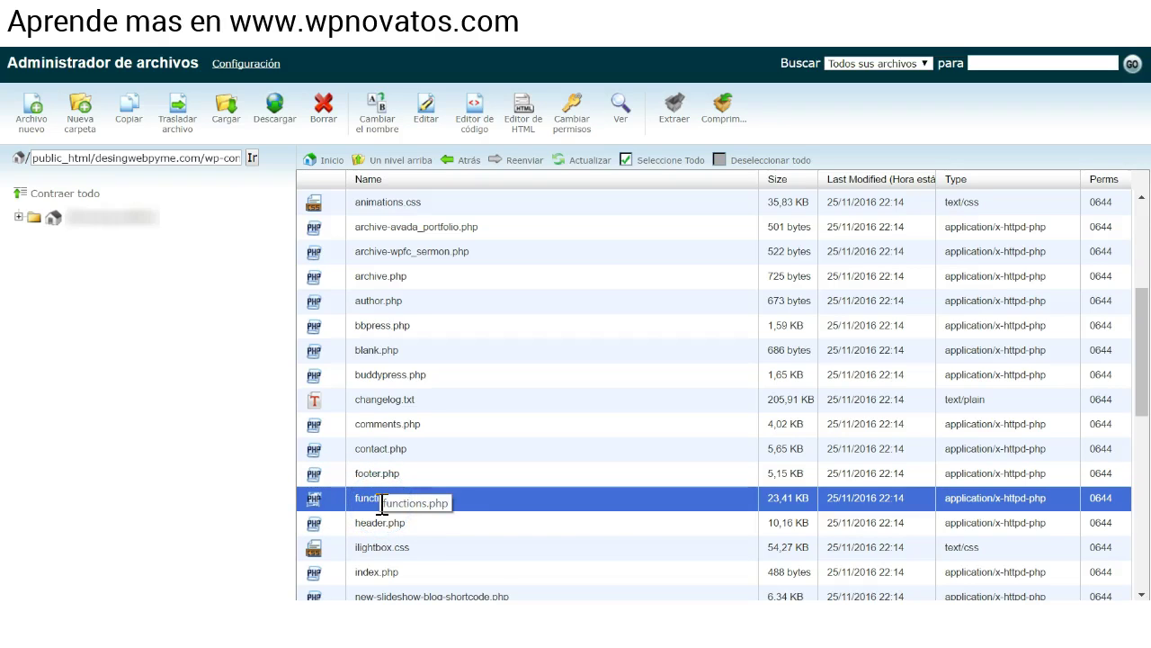
pyautogui.moveTo(381, 504); pyautogui.dragTo(504, 228)
pyautogui.click(474, 108)
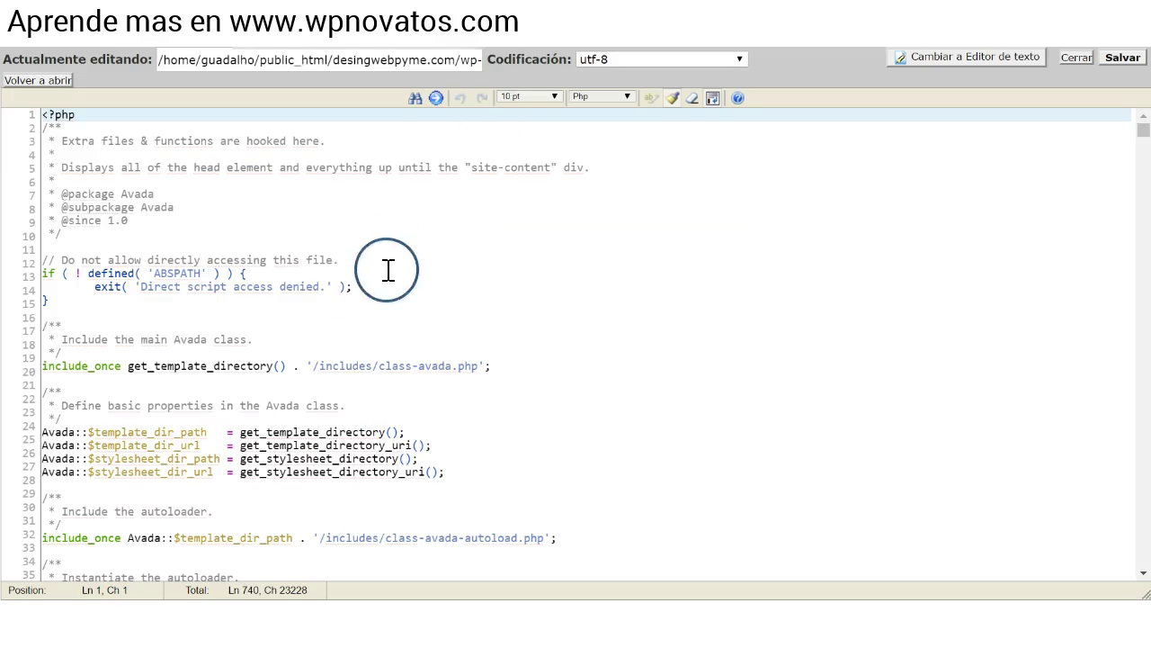
pyautogui.scroll(-20, 388, 270)
pyautogui.scroll(-20, 388, 270)
pyautogui.scroll(-18, 387, 270)
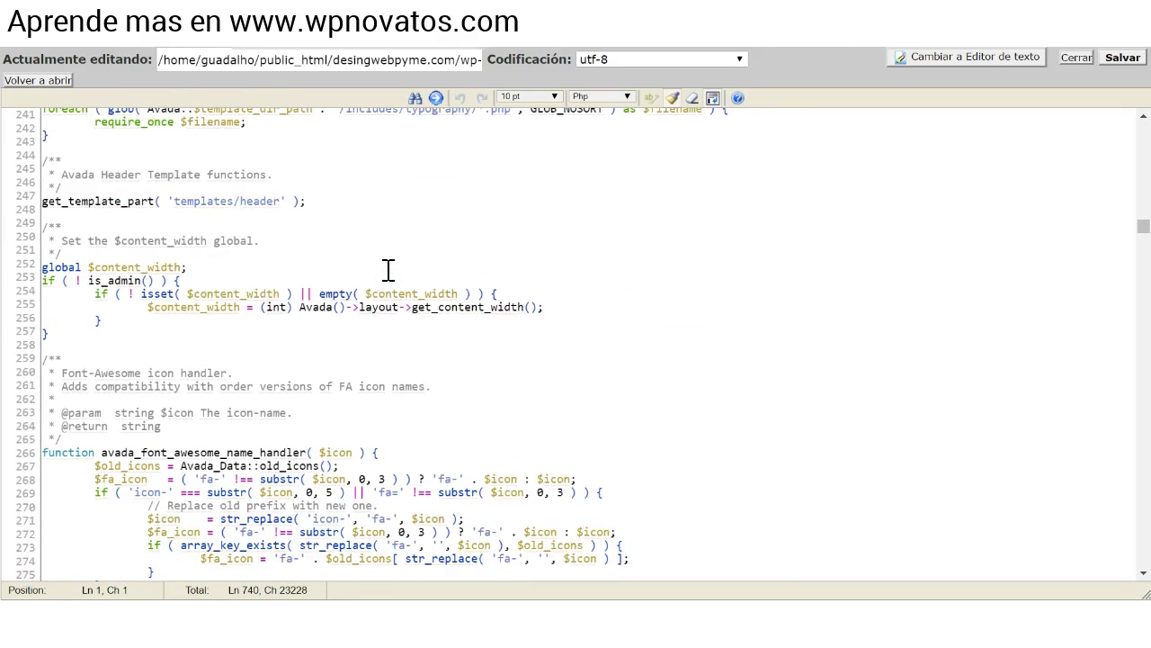
pyautogui.scroll(-9, 388, 270)
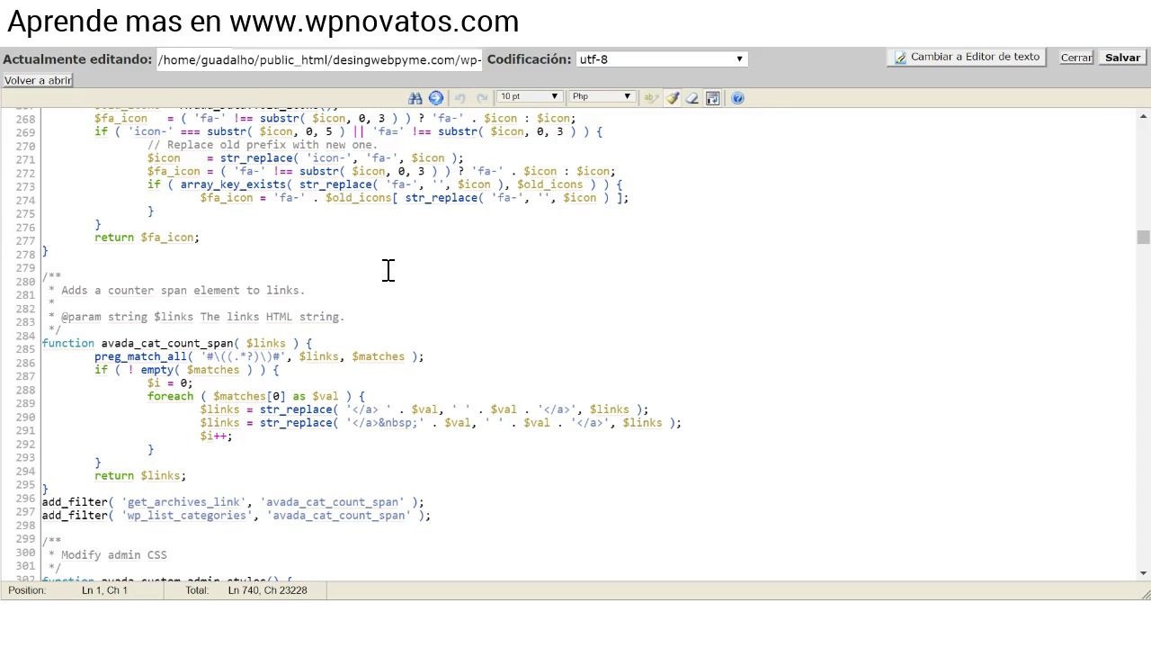
pyautogui.scroll(20, 387, 270)
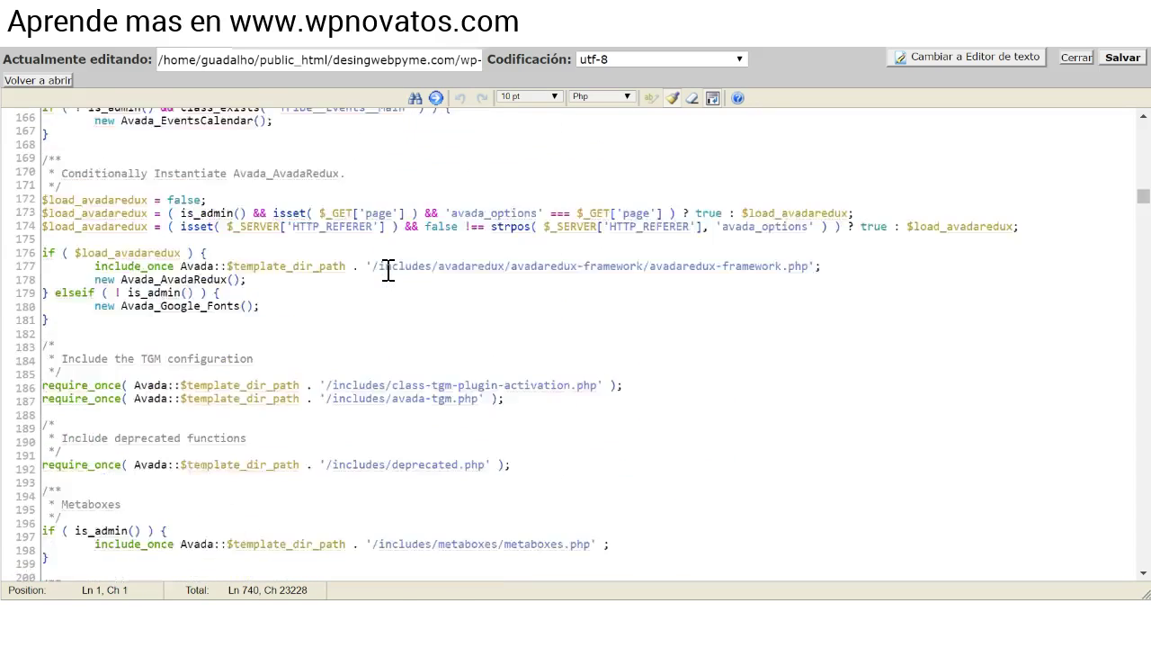
pyautogui.scroll(16, 387, 270)
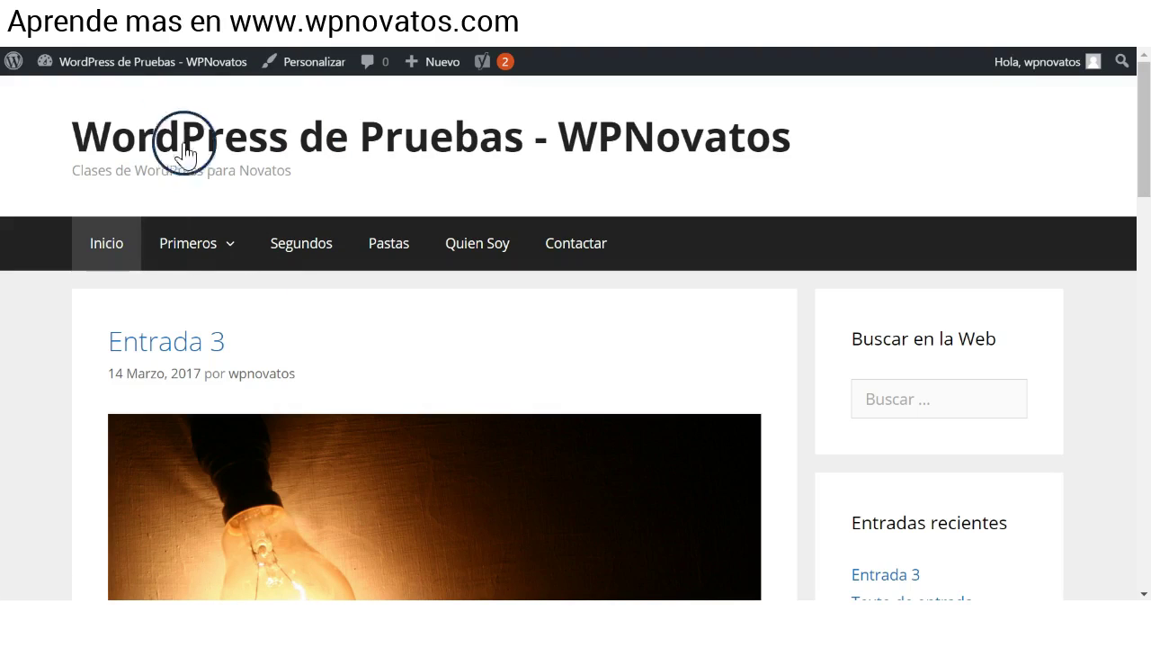
# Step: In the WordPress admin area, search the new plugins for "pluginception" and activate the Pluginception plugin
pyautogui.moveTo(140, 63)
pyautogui.click(191, 171)
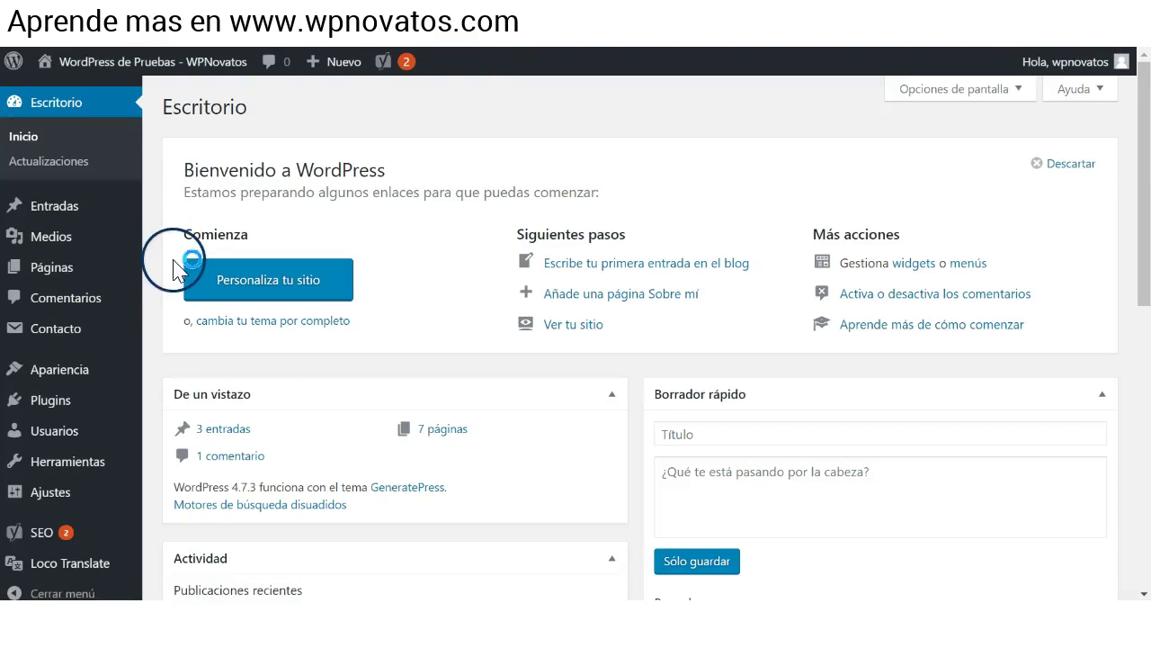
pyautogui.moveTo(86, 423)
pyautogui.click(177, 424)
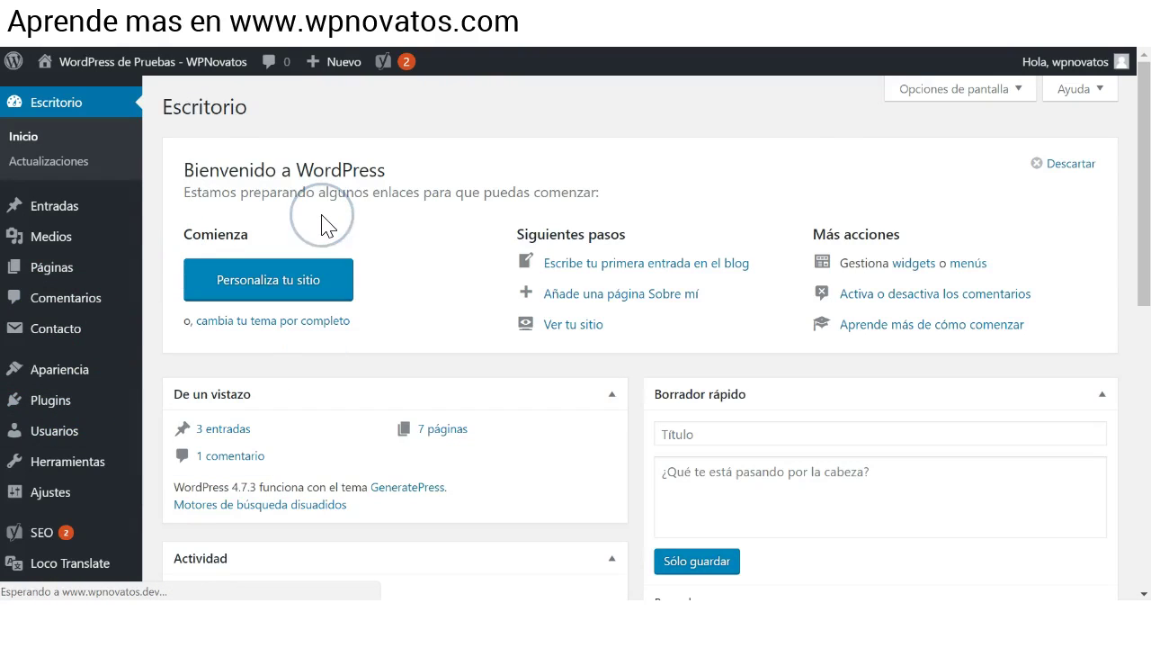
pyautogui.click(842, 162)
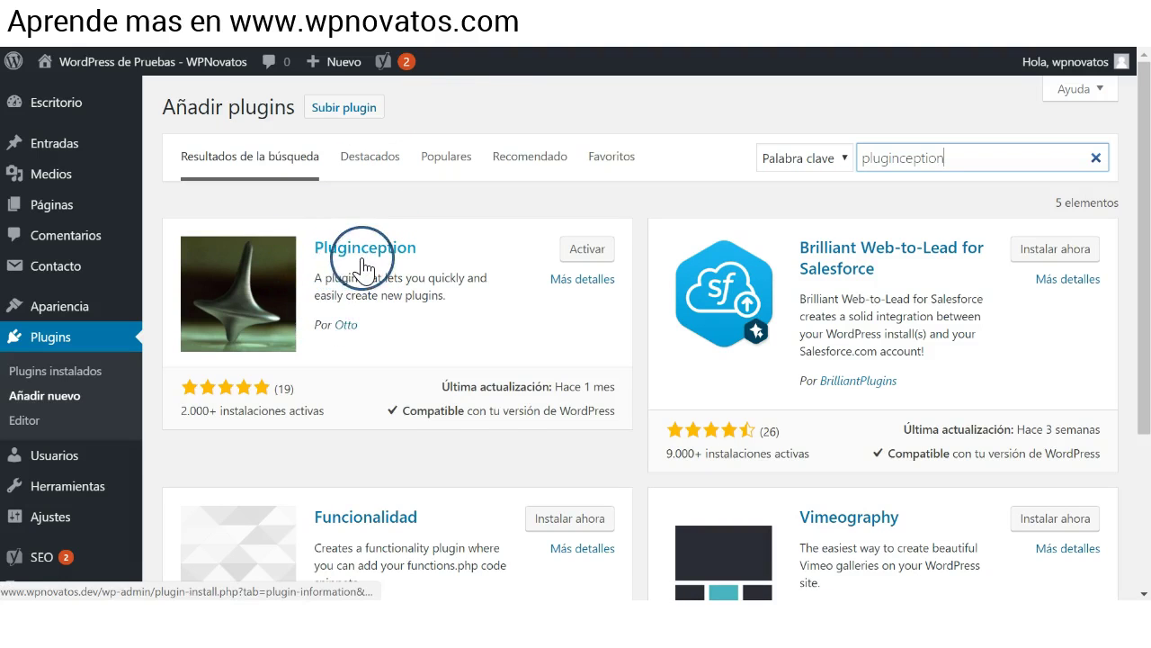
pyautogui.click(582, 253)
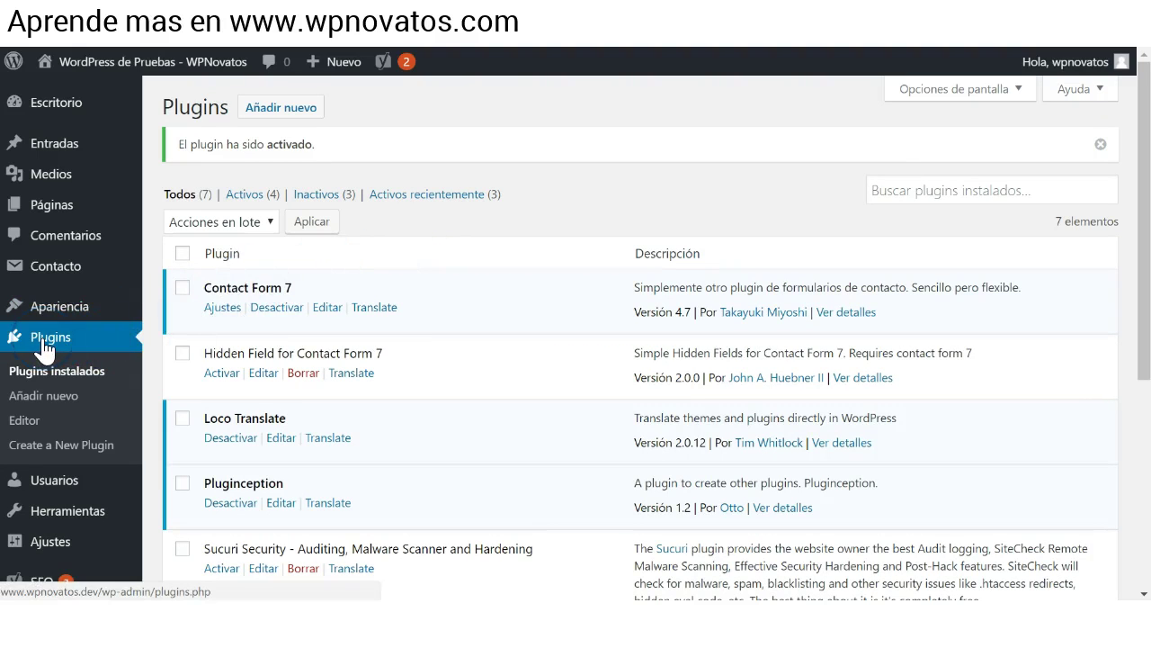
# Step: Open the form for creating a new plugin and look over its fields
pyautogui.click(57, 454)
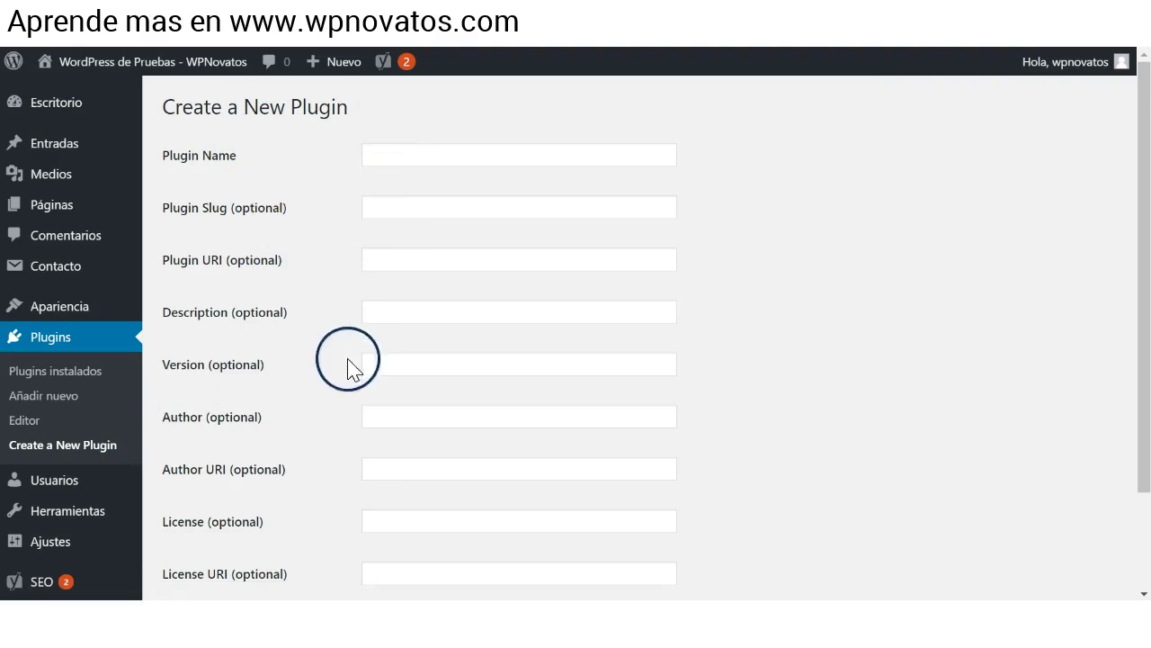
pyautogui.scroll(-3, 364, 463)
pyautogui.scroll(3, 365, 457)
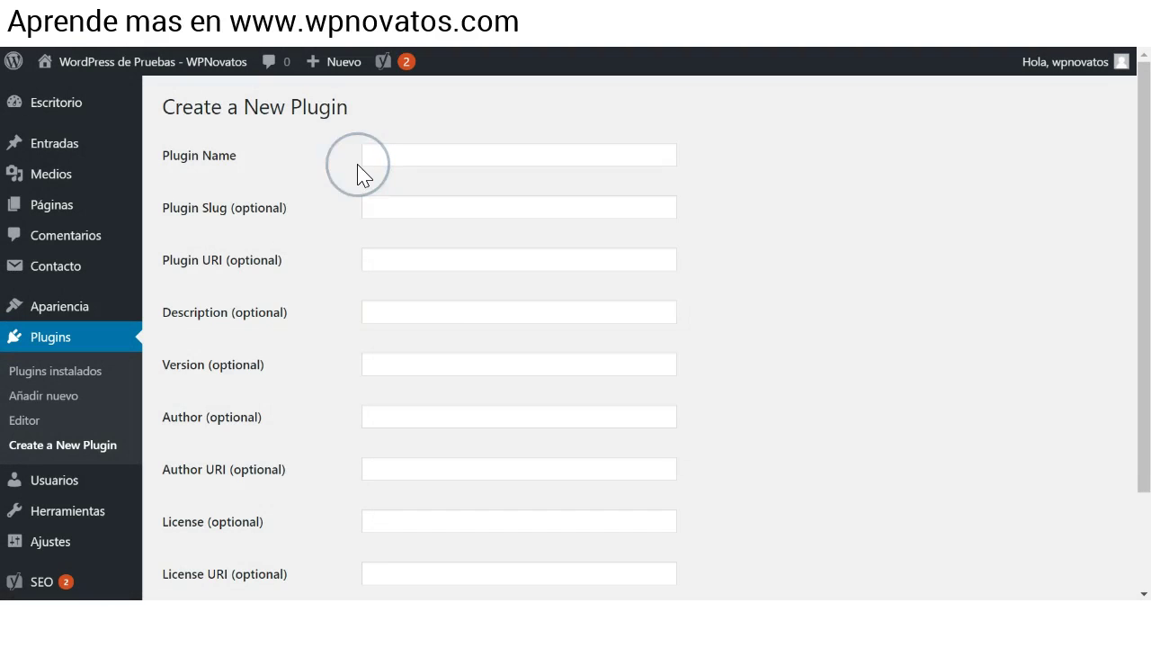
# Step: Switch to the text editor window and review the PHP snippet that sends a Googlebot visit alert
pyautogui.click(496, 362)
pyautogui.hotkey('alt', 'Tab')
pyautogui.click(499, 82)
pyautogui.click(508, 216)
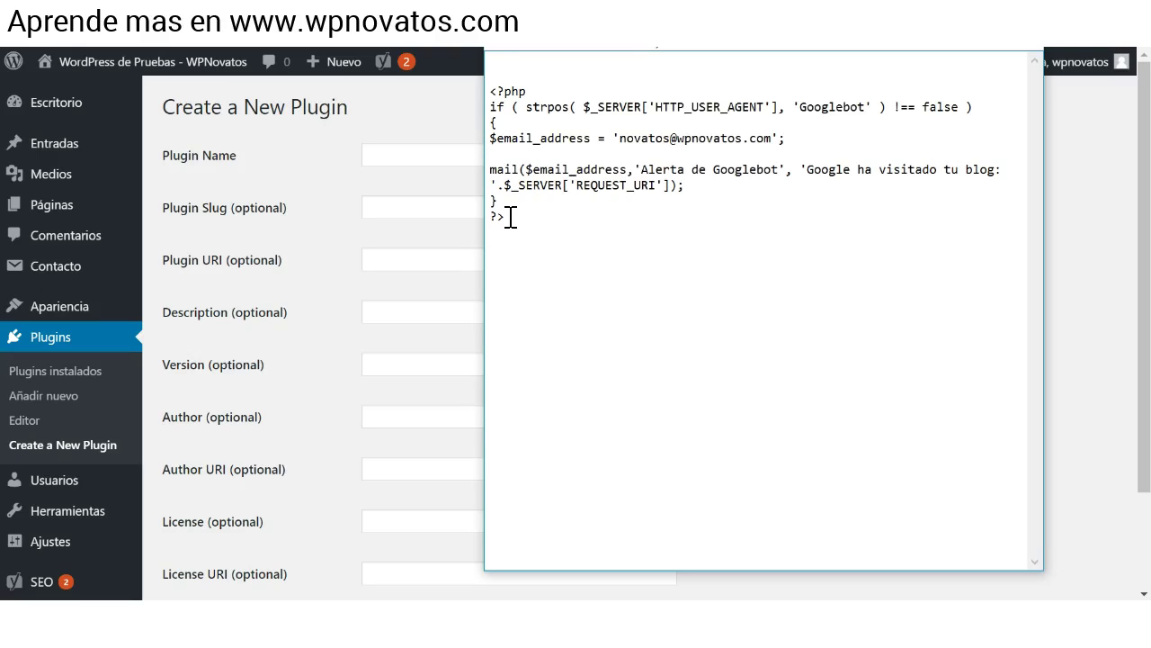
# Step: Create and activate a blank plugin named "Alerta de Google" with the description "Plugin que me alerta cuando Google rastrea mi site."
pyautogui.click(396, 160)
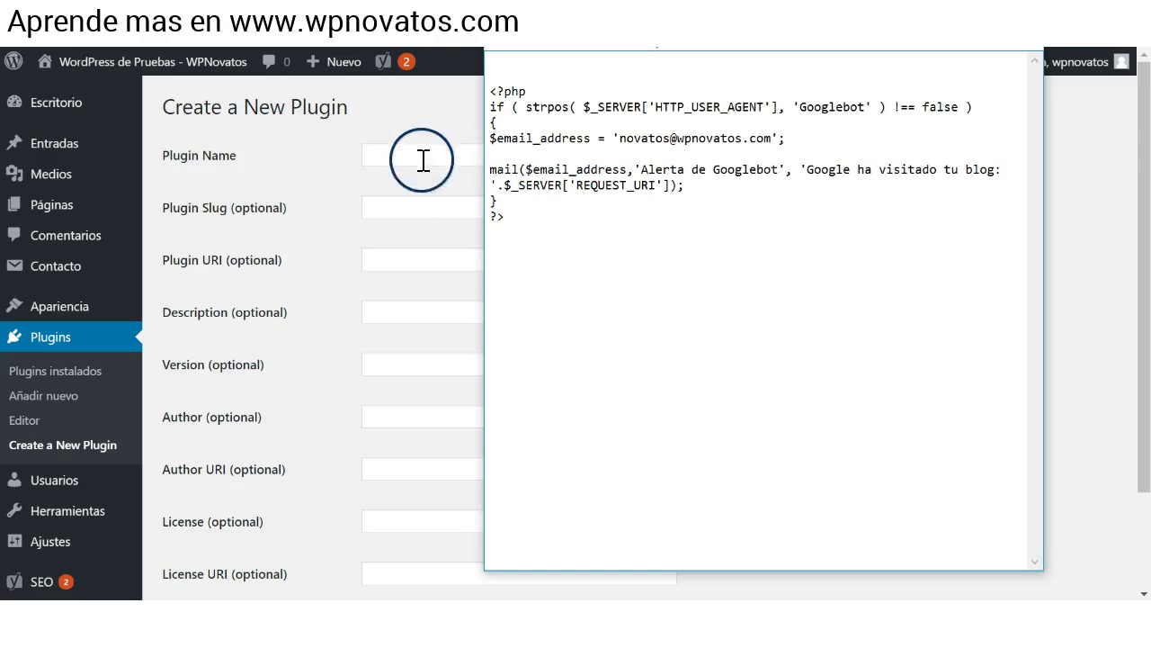
pyautogui.click(433, 159)
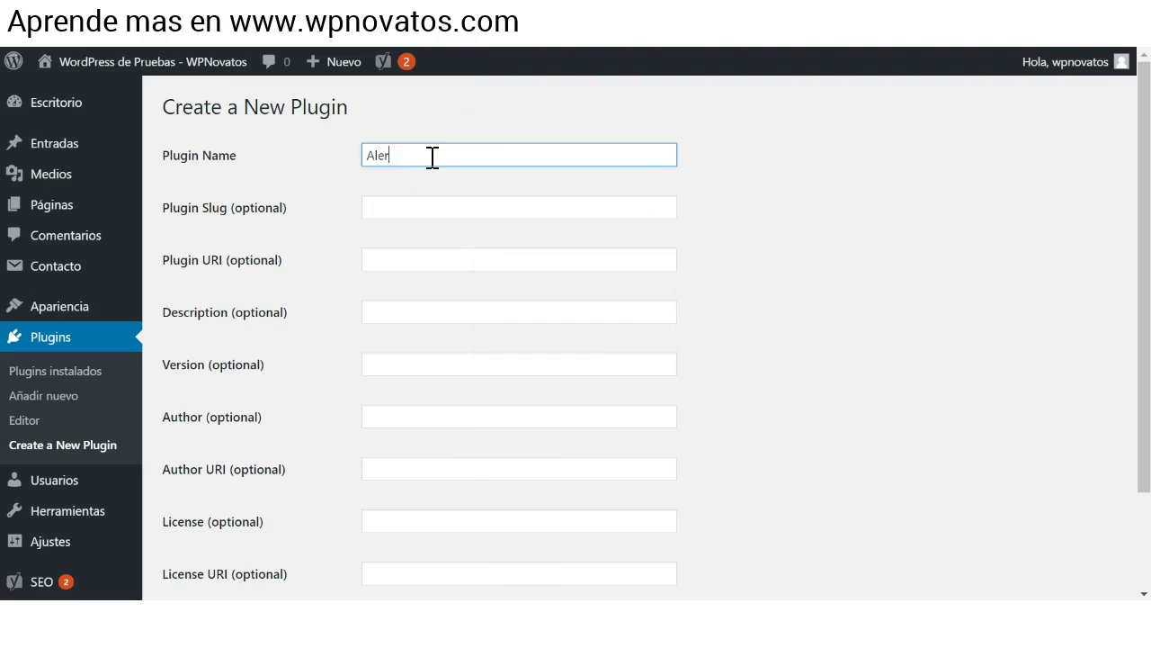
pyautogui.write('Alerta de Google')
pyautogui.press('Tab')
pyautogui.press('Tab')
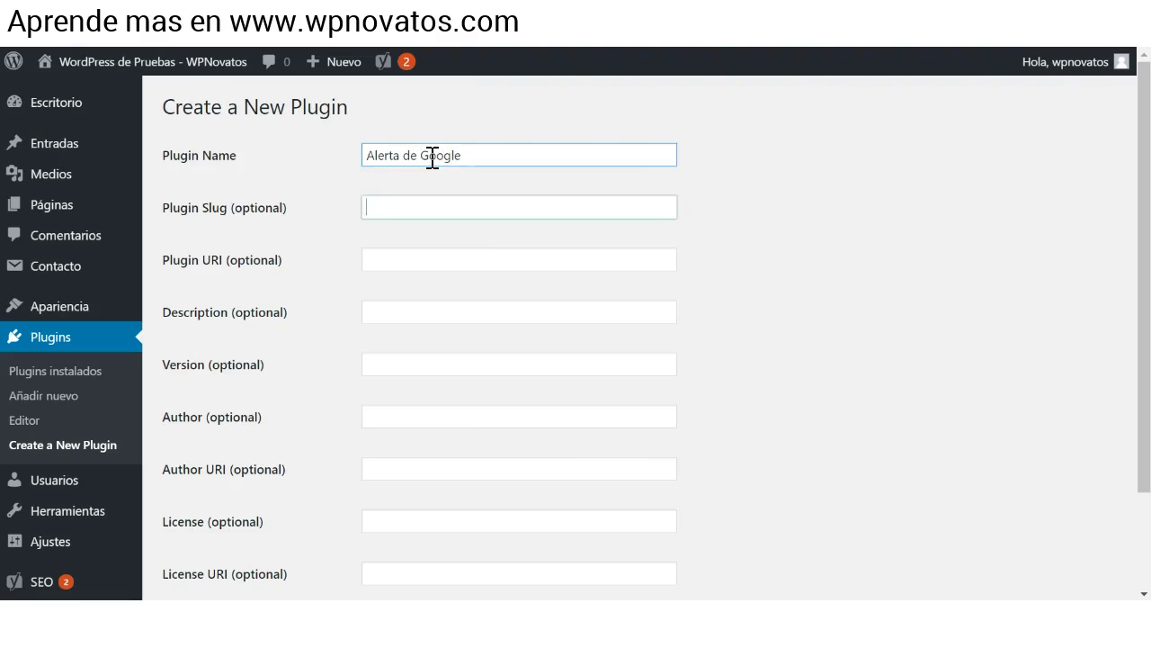
pyautogui.press('Tab')
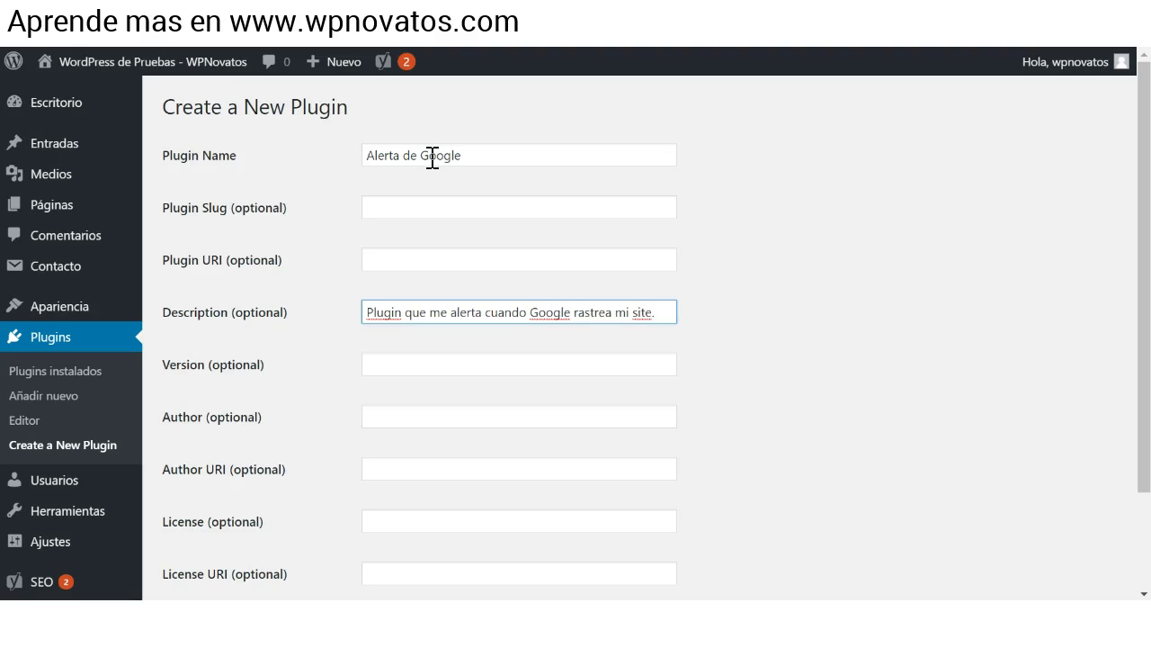
pyautogui.scroll(-3, 419, 282)
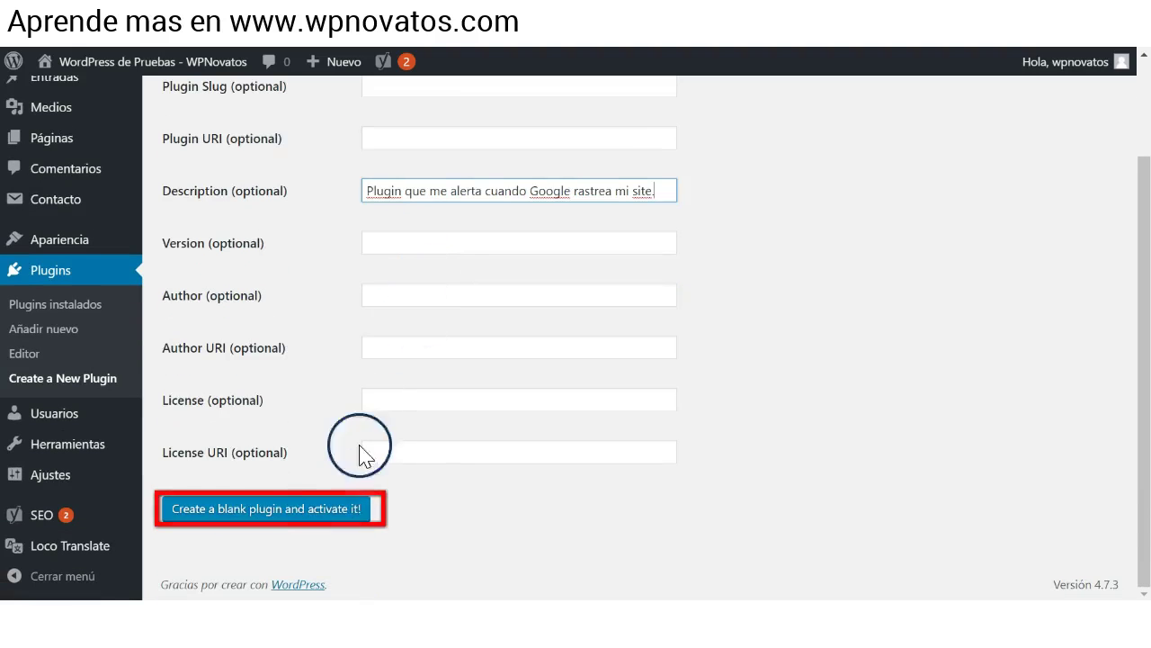
pyautogui.click(295, 510)
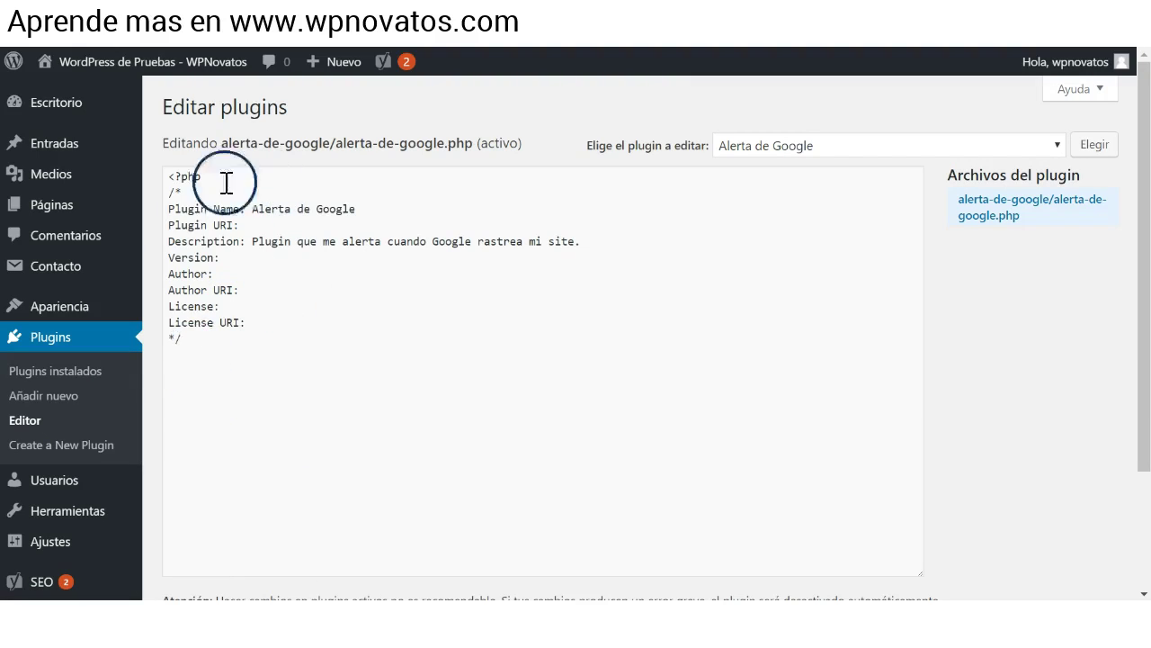
# Step: Copy the Googlebot alert code without its PHP tags into alerta-de-google.php below the header comment, separated by a blank line
pyautogui.click(182, 366)
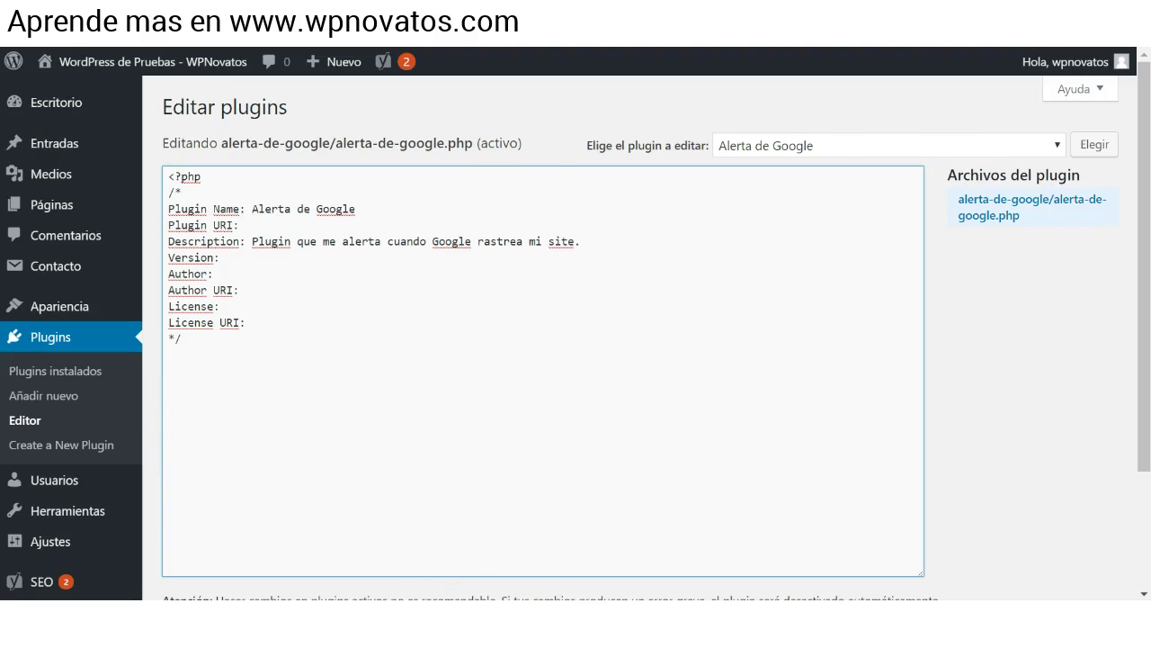
pyautogui.hotkey('alt', 'Tab')
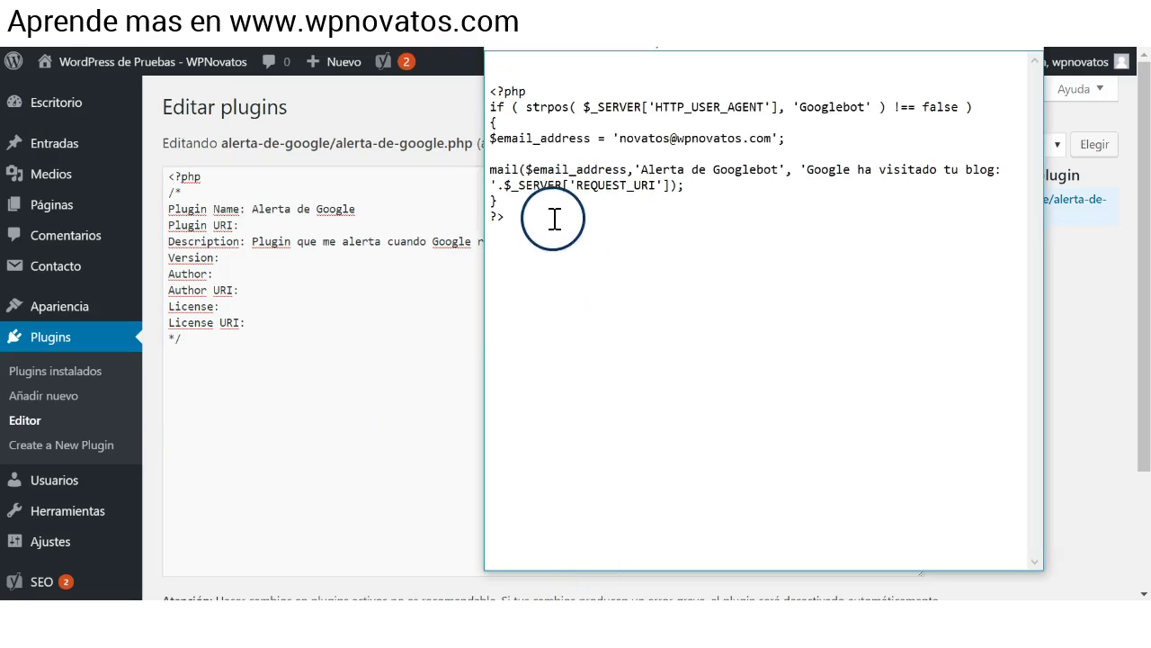
pyautogui.moveTo(491, 107); pyautogui.dragTo(522, 199)
pyautogui.hotkey('ctrl', 'c')
pyautogui.rightClick(529, 164)
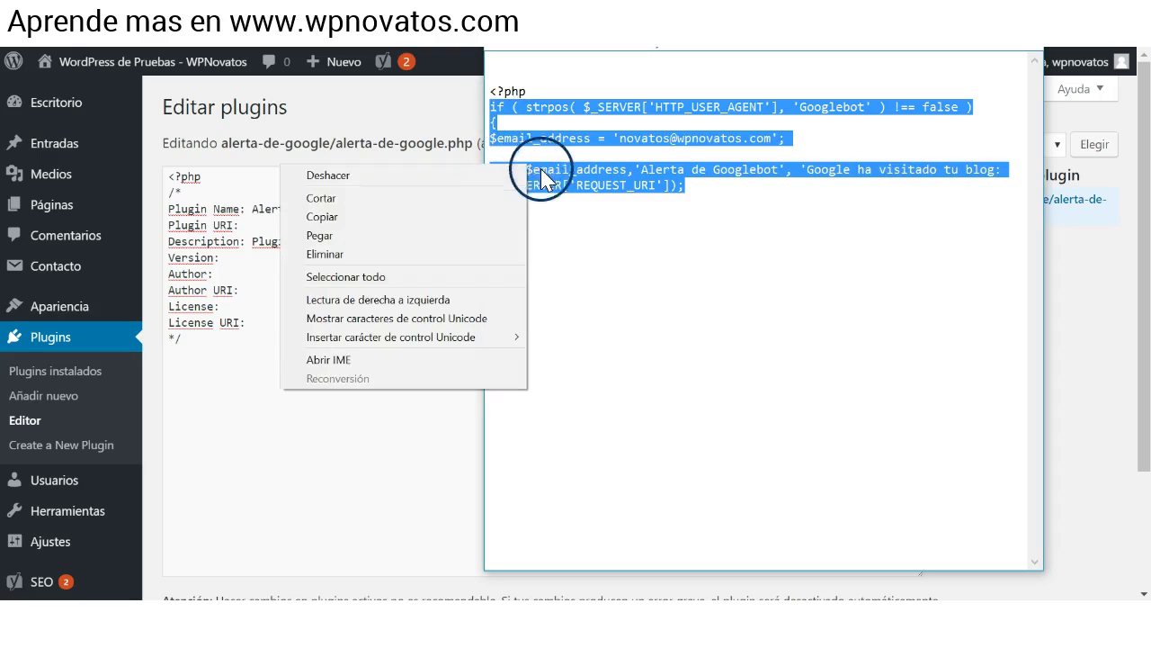
pyautogui.click(453, 214)
pyautogui.click(248, 376)
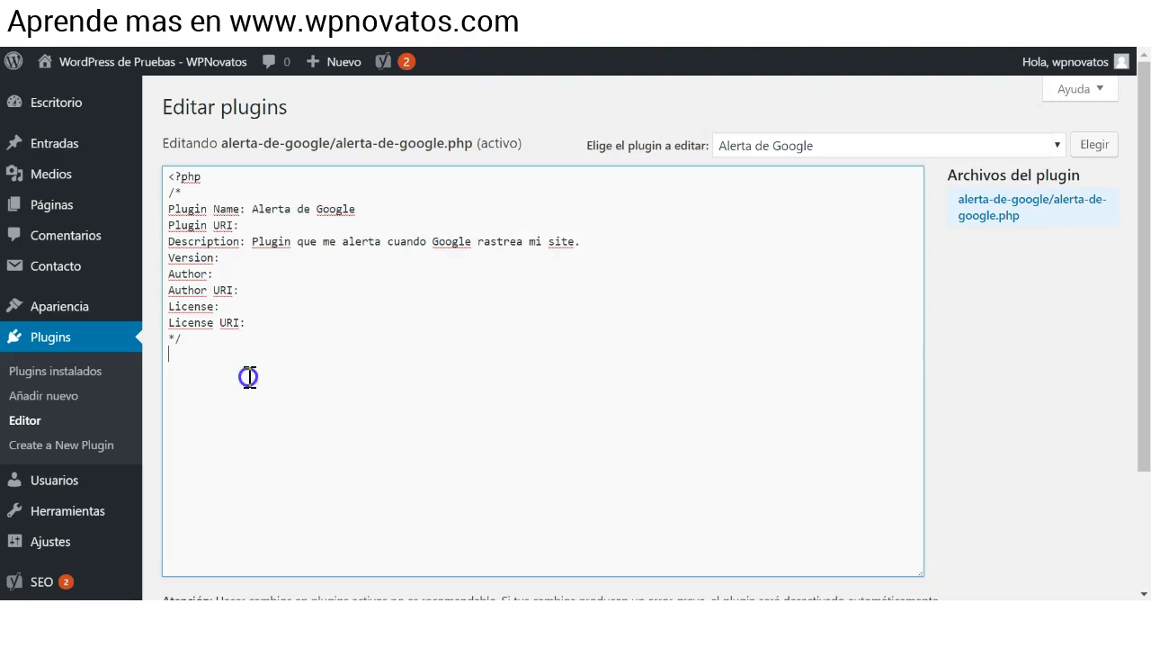
pyautogui.hotkey('ctrl', 'v')
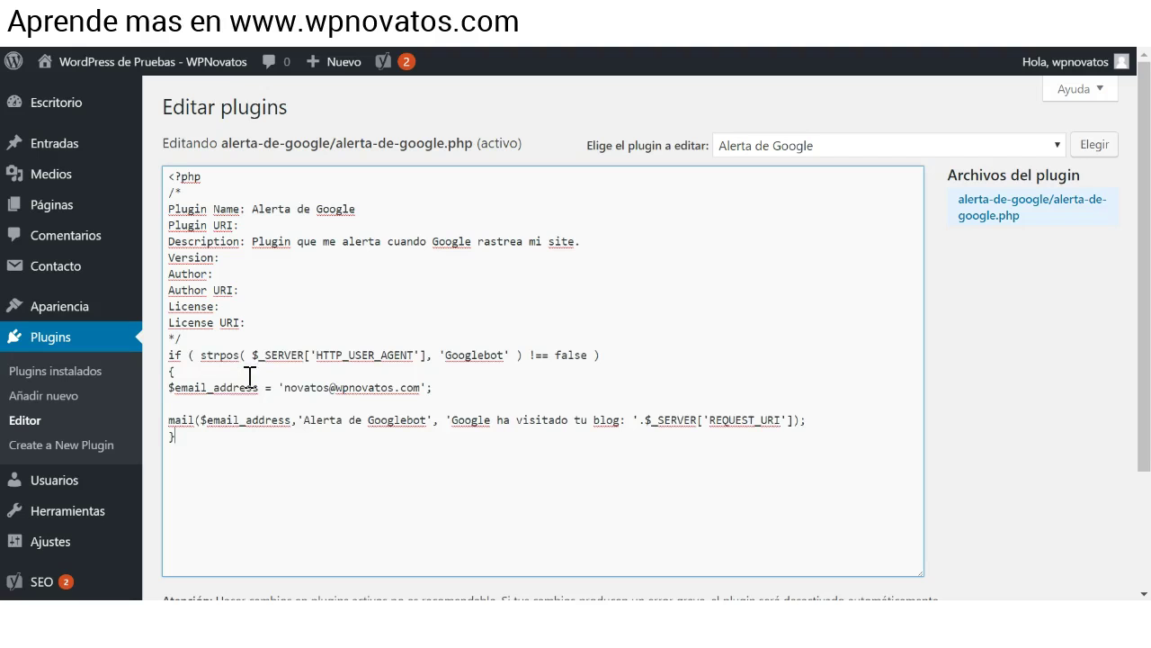
pyautogui.click(223, 344)
pyautogui.press('Return')
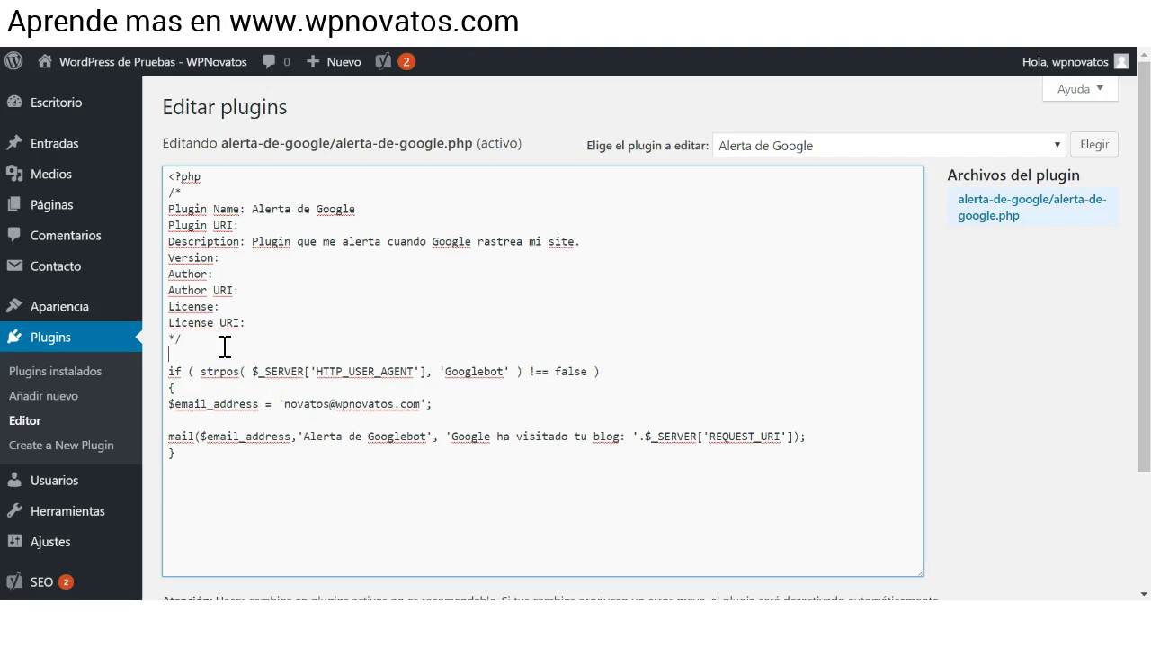
# Step: Copy the closing ?> tag from the text file to the end of alerta-de-google.php and update the file
pyautogui.scroll(-2, 311, 342)
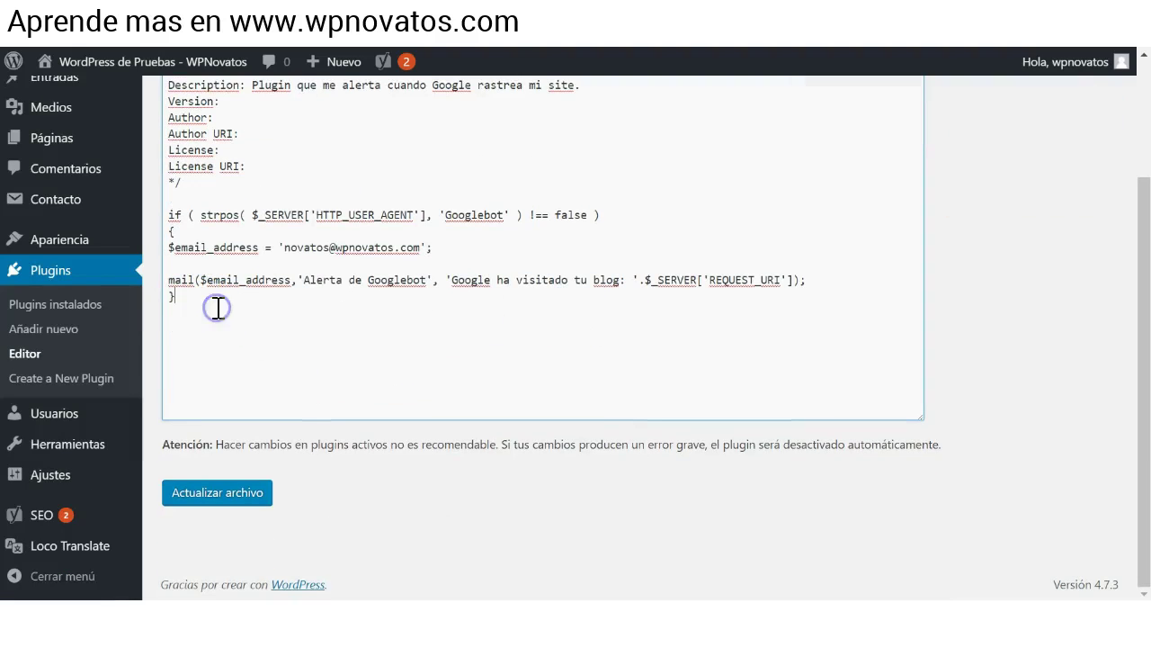
pyautogui.hotkey('alt', 'Tab')
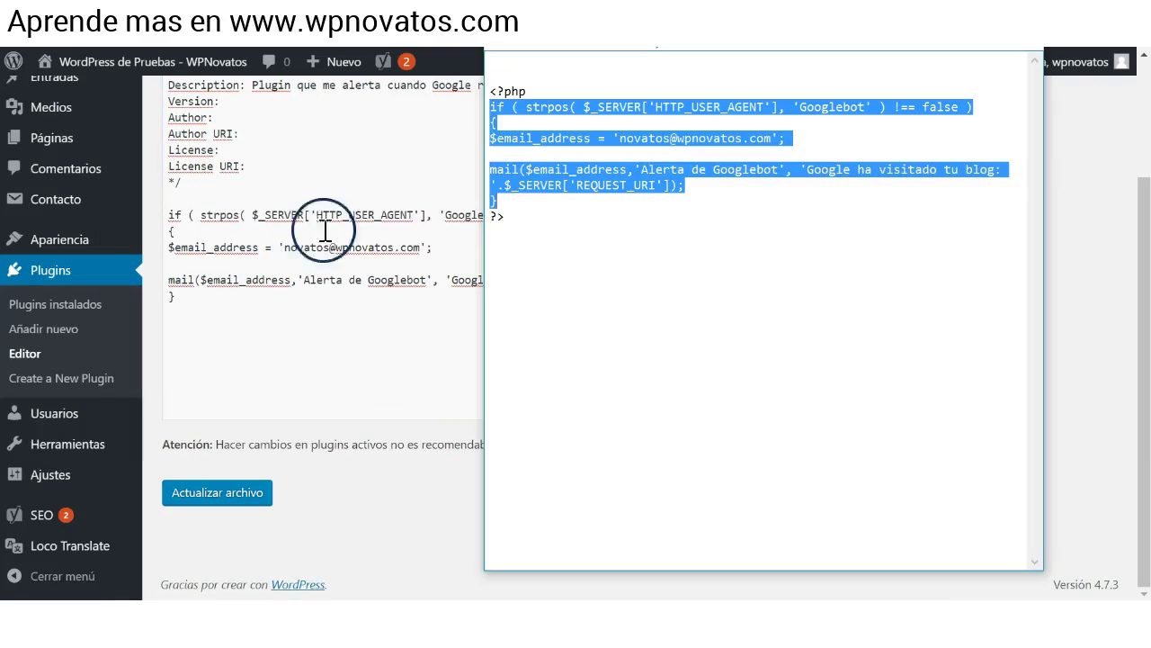
pyautogui.moveTo(510, 257); pyautogui.dragTo(483, 225)
pyautogui.hotkey('ctrl', 'c')
pyautogui.rightClick(501, 224)
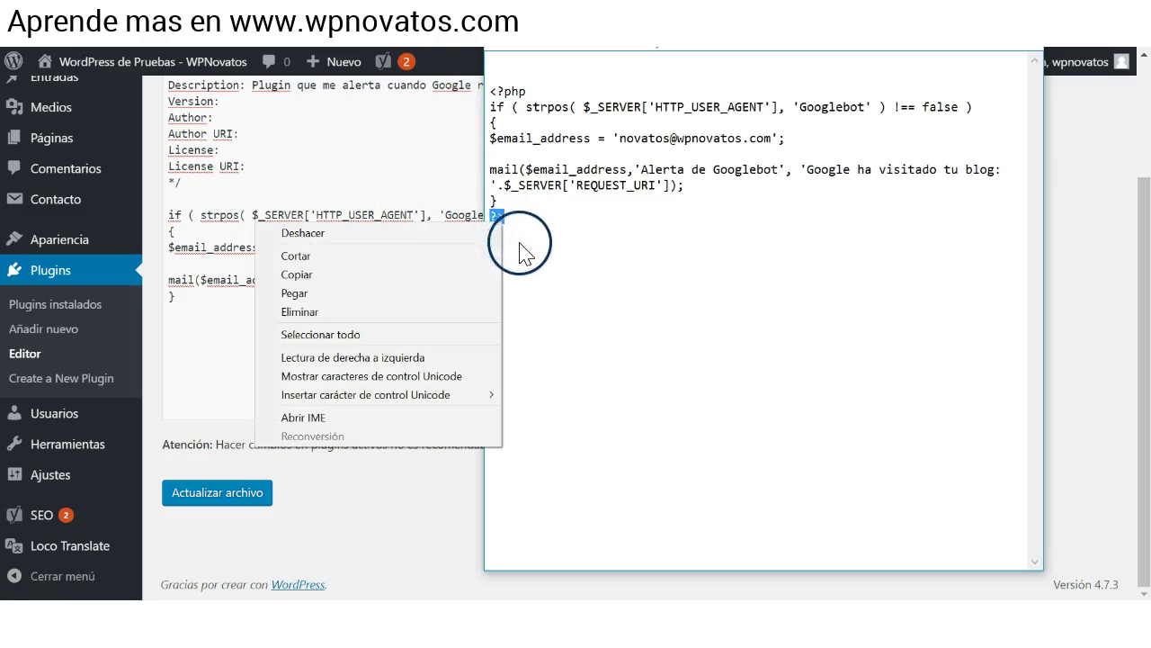
pyautogui.click(383, 267)
pyautogui.click(232, 315)
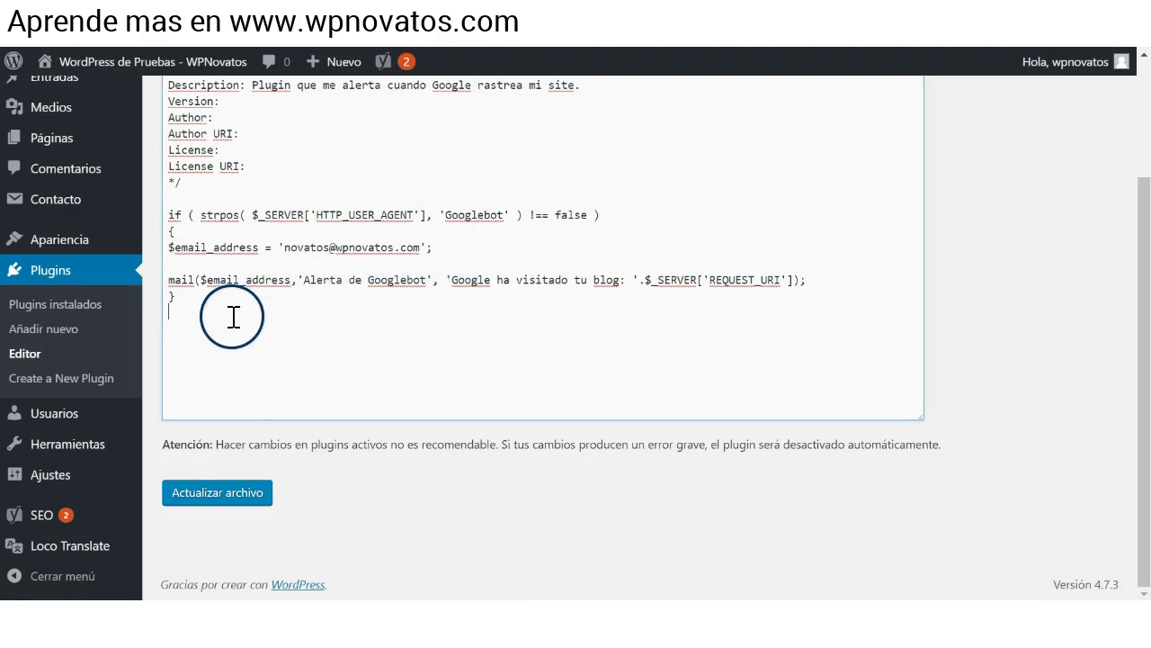
pyautogui.rightClick(234, 314)
pyautogui.click(315, 423)
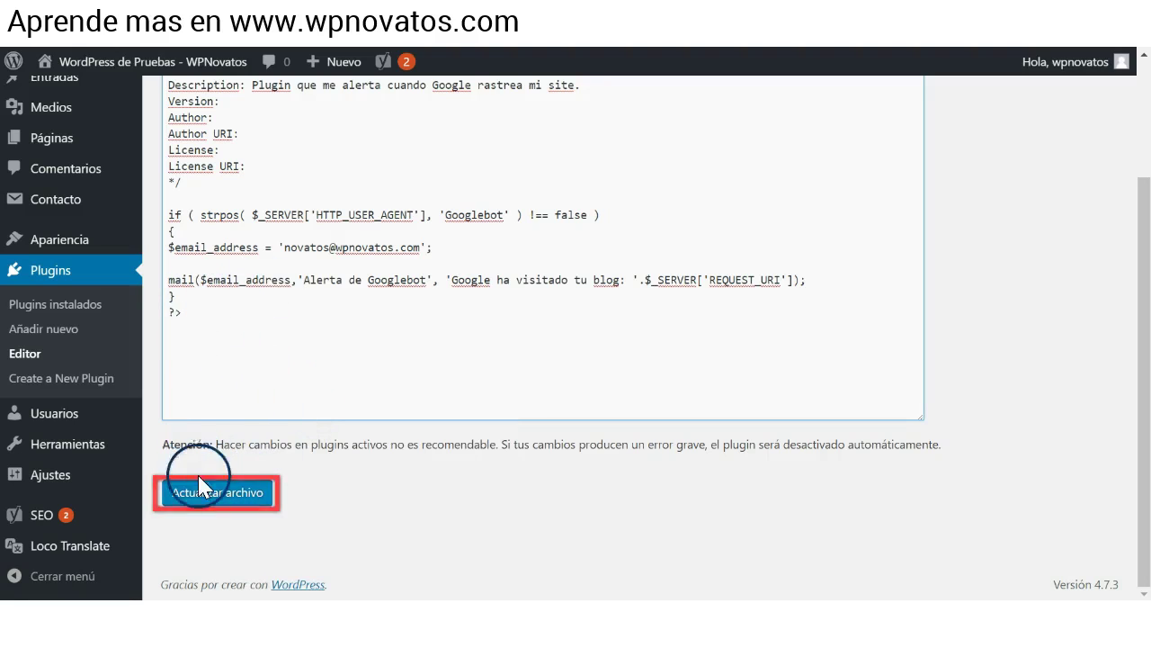
pyautogui.click(191, 500)
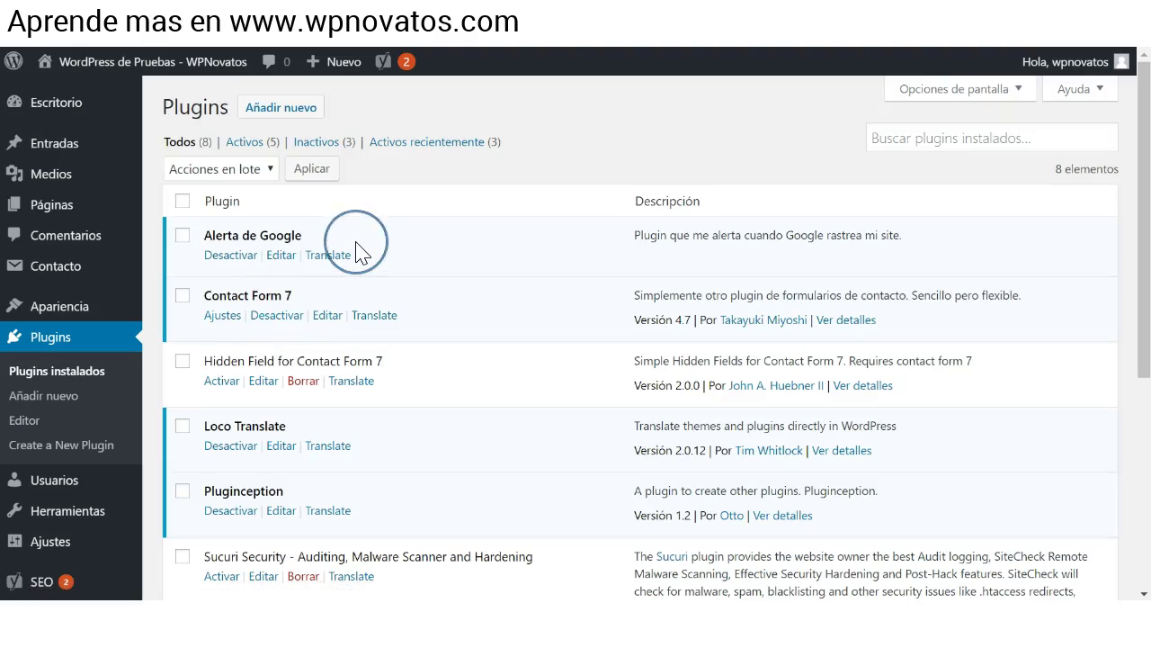
# Step: Look over the installed plugins and activate the Mediclean theme
pyautogui.scroll(-4, 357, 252)
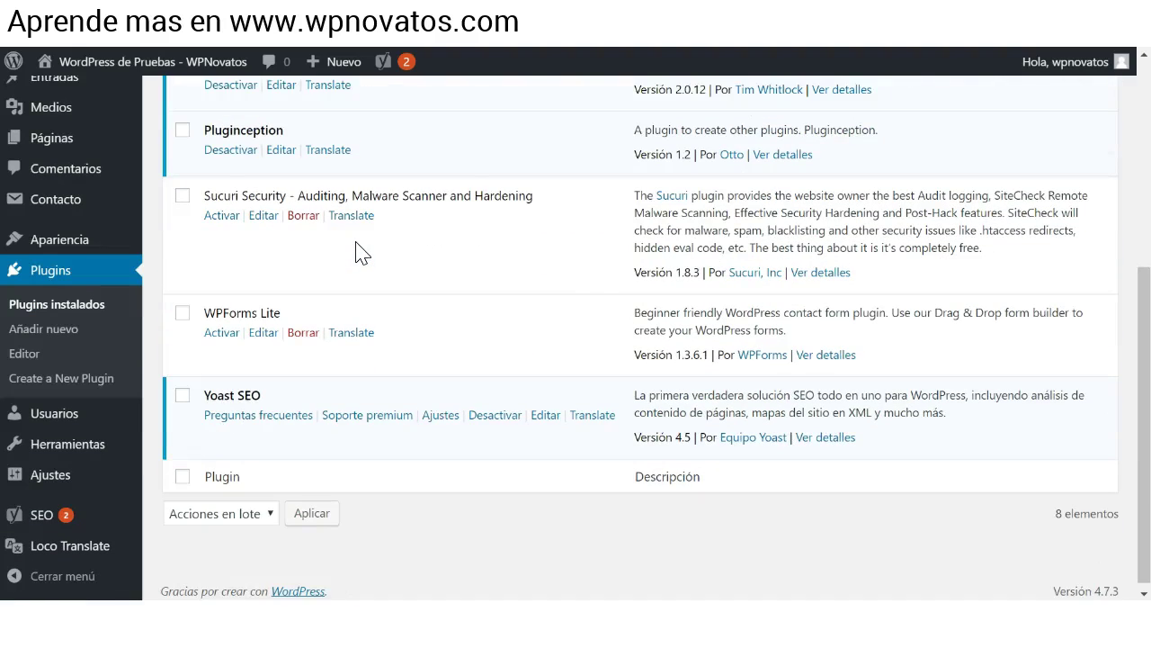
pyautogui.scroll(3, 357, 252)
pyautogui.click(236, 168)
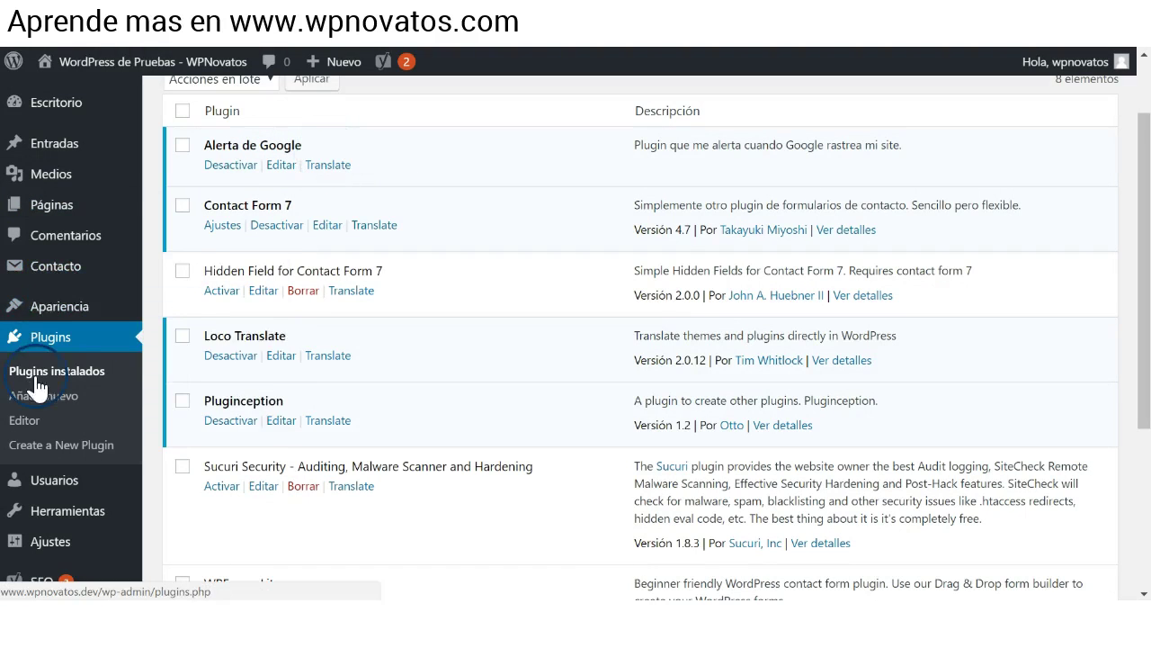
pyautogui.moveTo(72, 218)
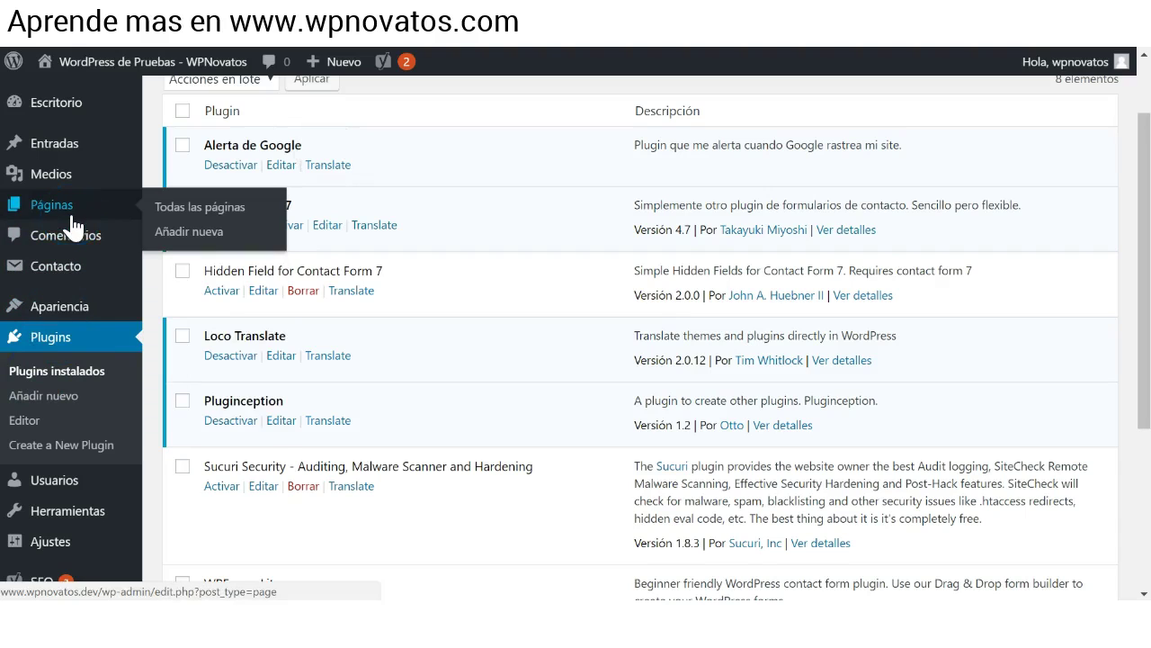
pyautogui.moveTo(135, 306)
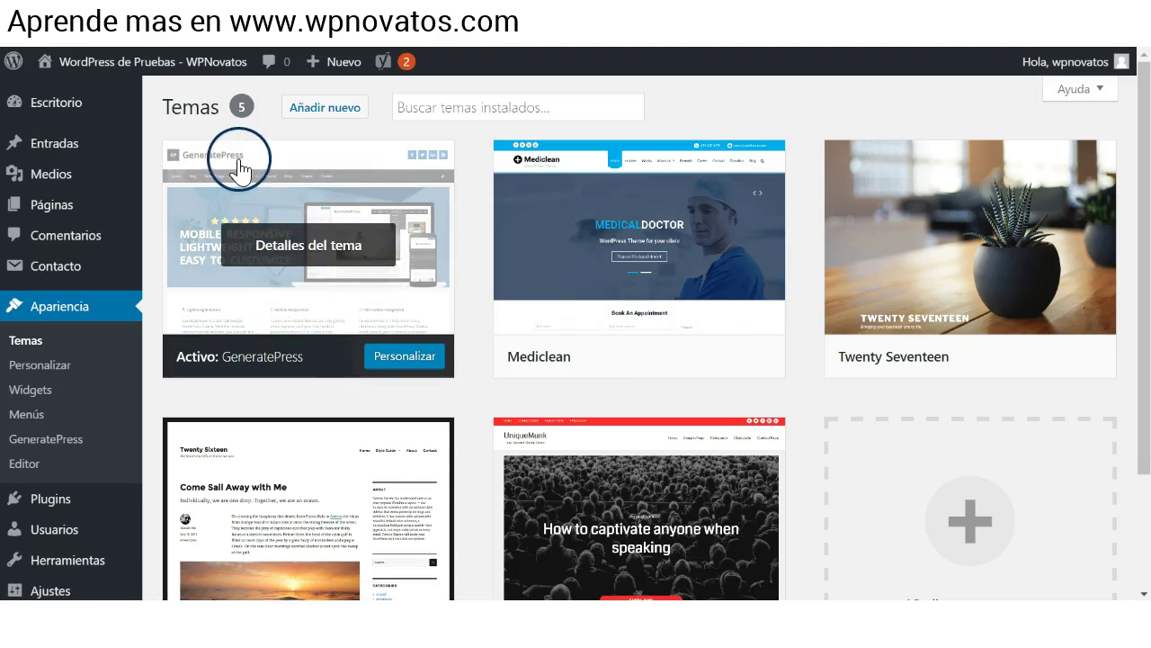
pyautogui.moveTo(527, 219)
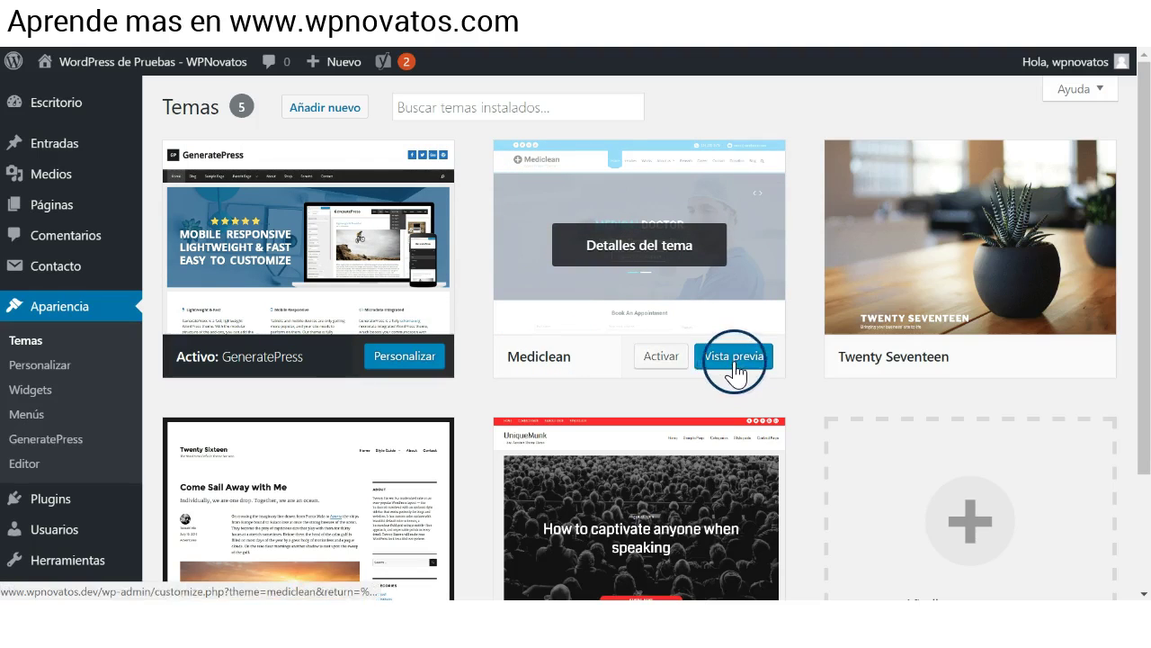
pyautogui.click(661, 357)
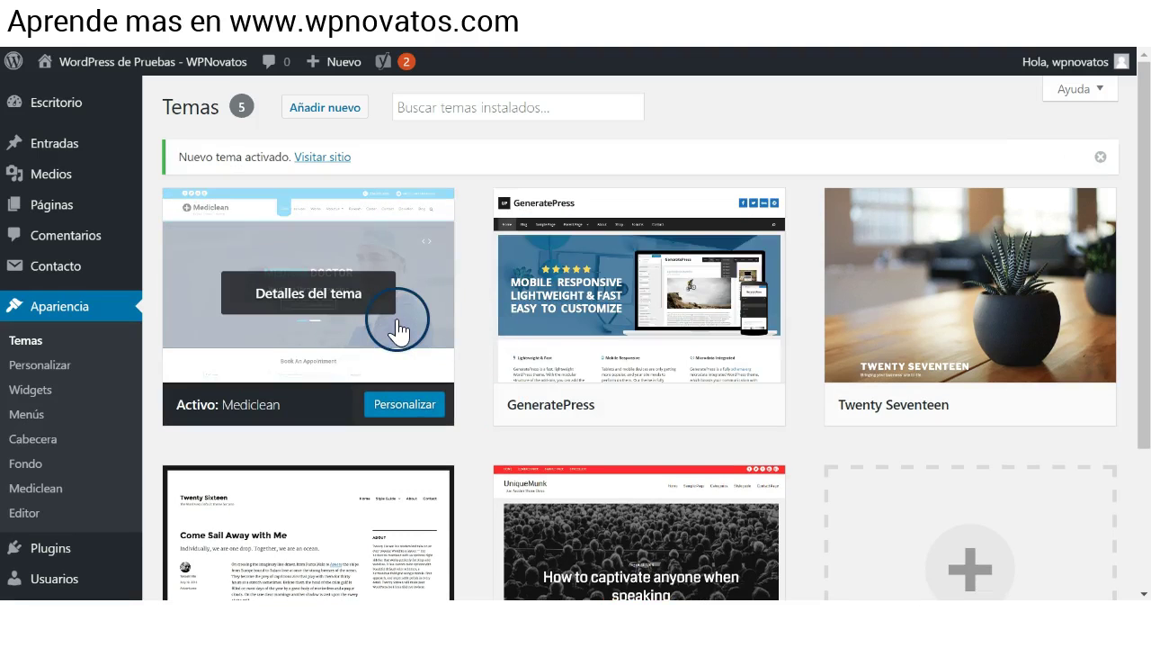
# Step: Return to the installed plugins and deactivate Pluginception
pyautogui.click(48, 551)
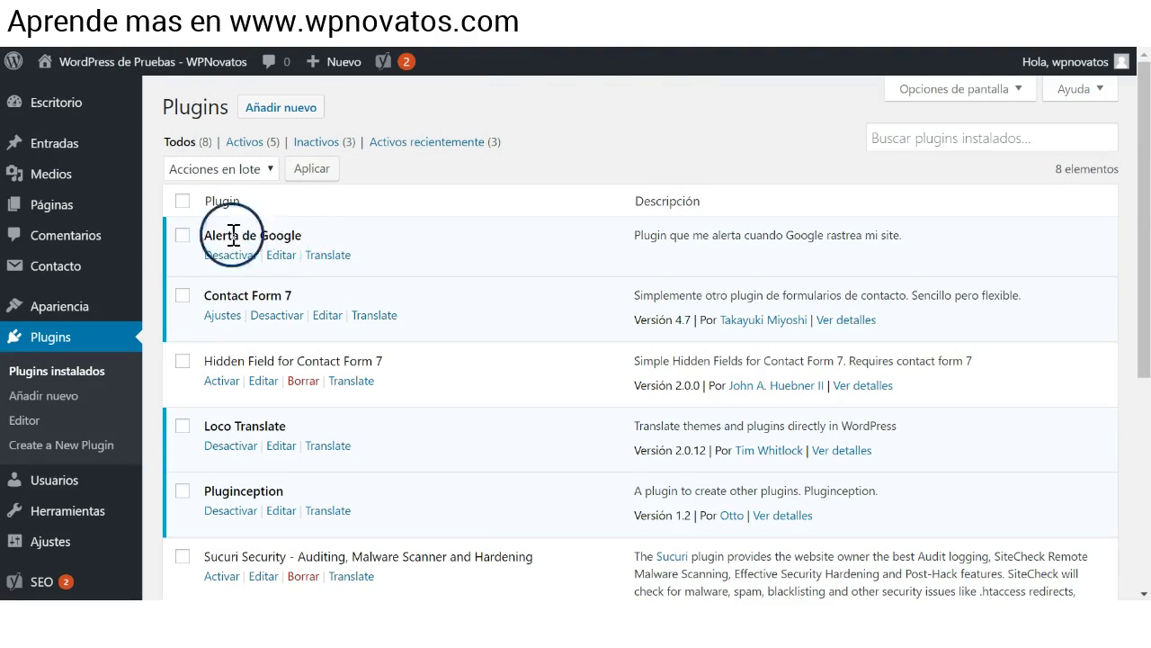
pyautogui.scroll(-2, 216, 270)
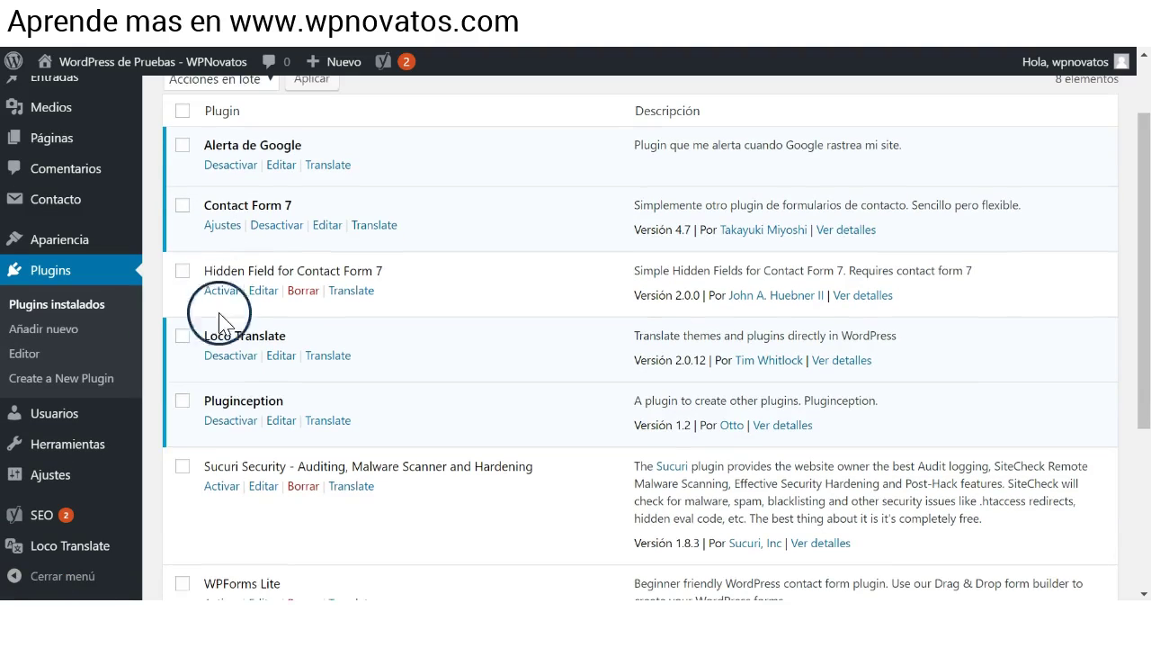
pyautogui.click(183, 400)
pyautogui.click(224, 420)
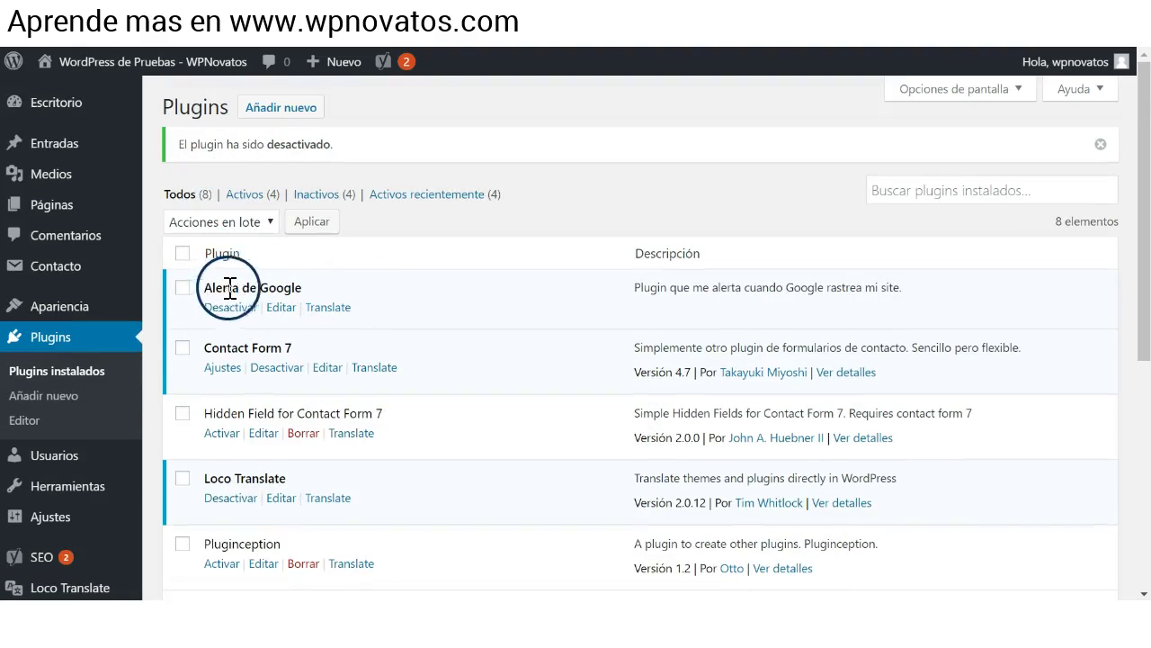
# Step: Open the Alerta de Google plugin's code for editing and insert blank lines before the closing ?> tag
pyautogui.click(278, 309)
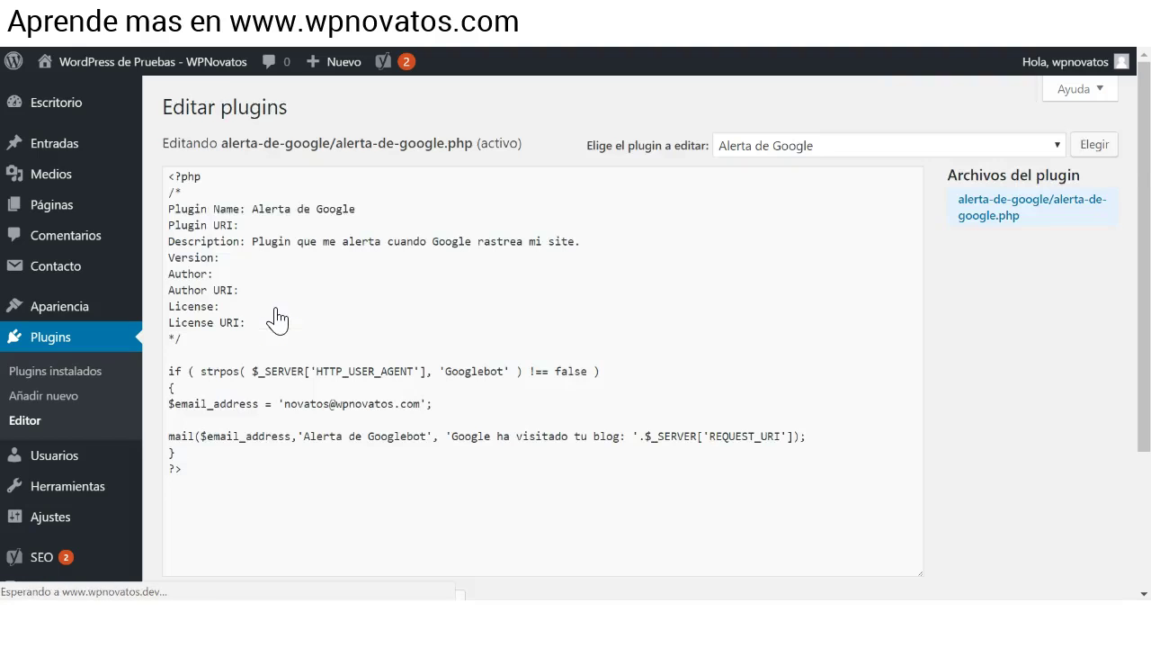
pyautogui.scroll(-2, 252, 324)
pyautogui.click(194, 304)
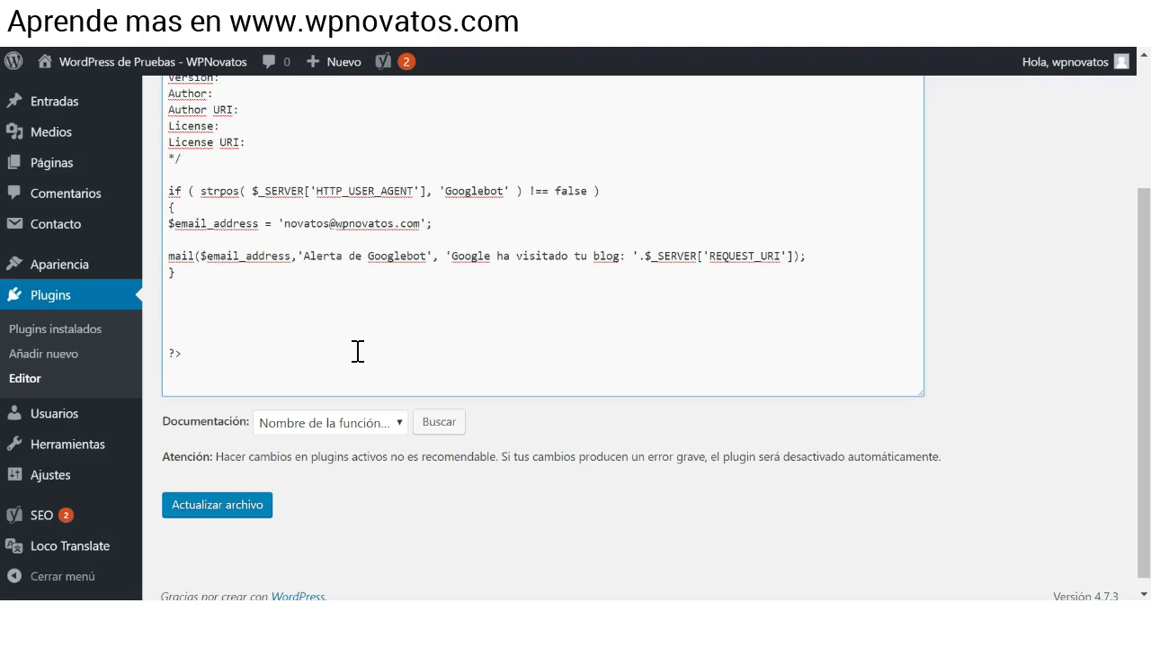
pyautogui.scroll(2, 357, 351)
pyautogui.click(334, 269)
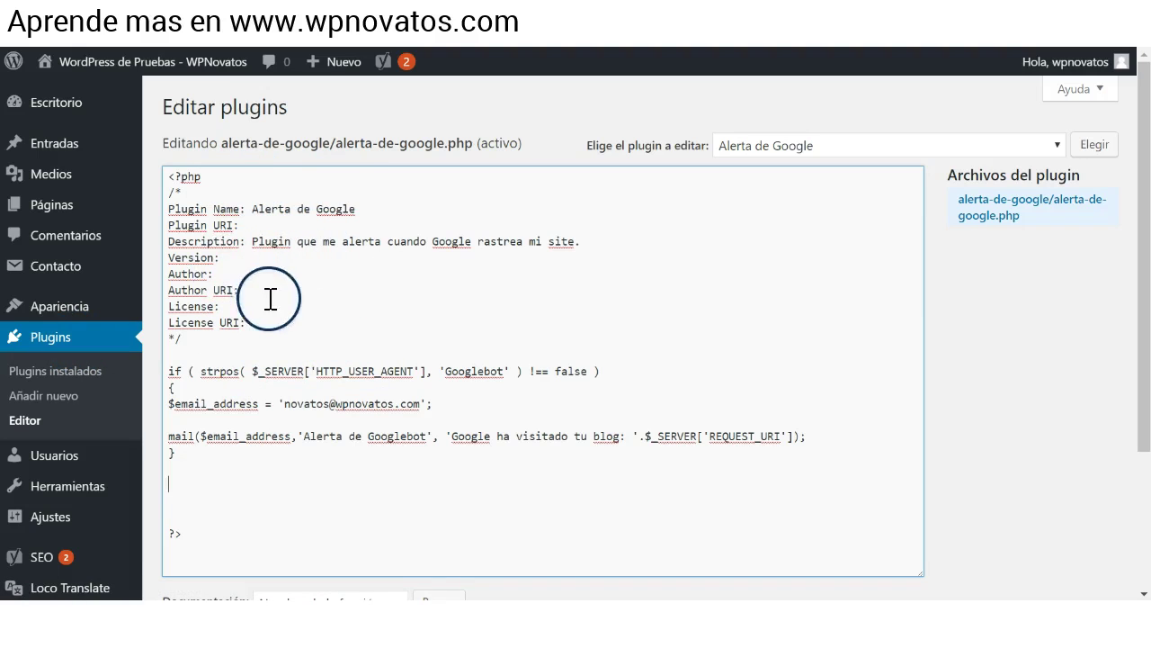
# Step: Leave the code unsaved, return to the installed plugins and reactivate Pluginception
pyautogui.click(65, 370)
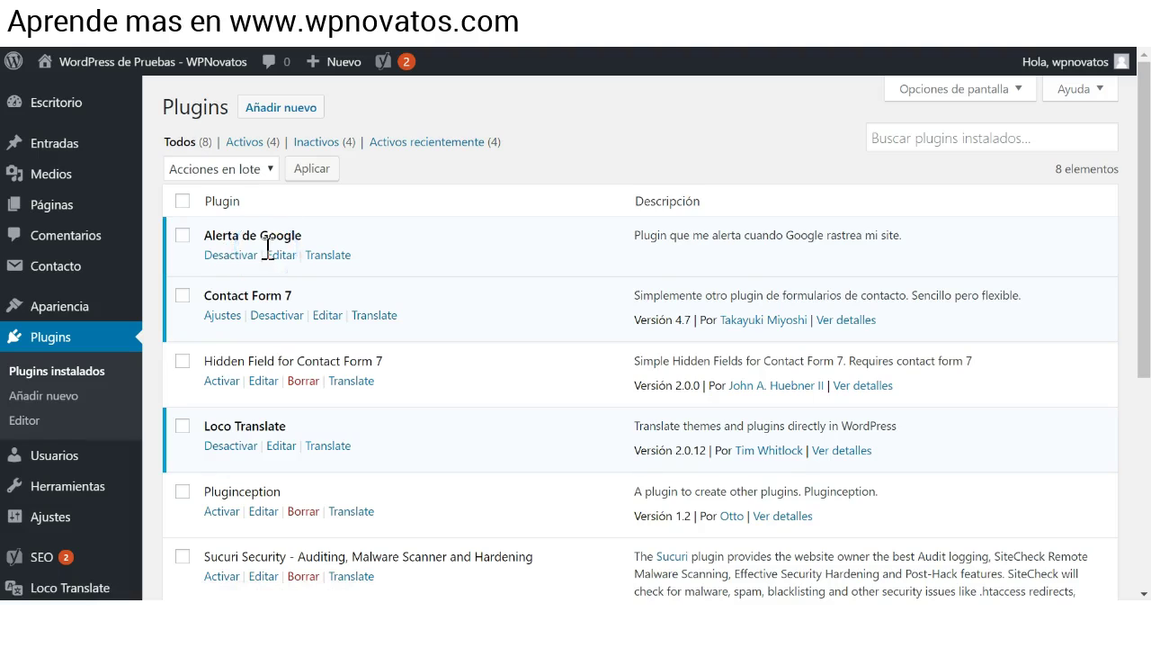
pyautogui.scroll(-2, 267, 247)
pyautogui.click(216, 333)
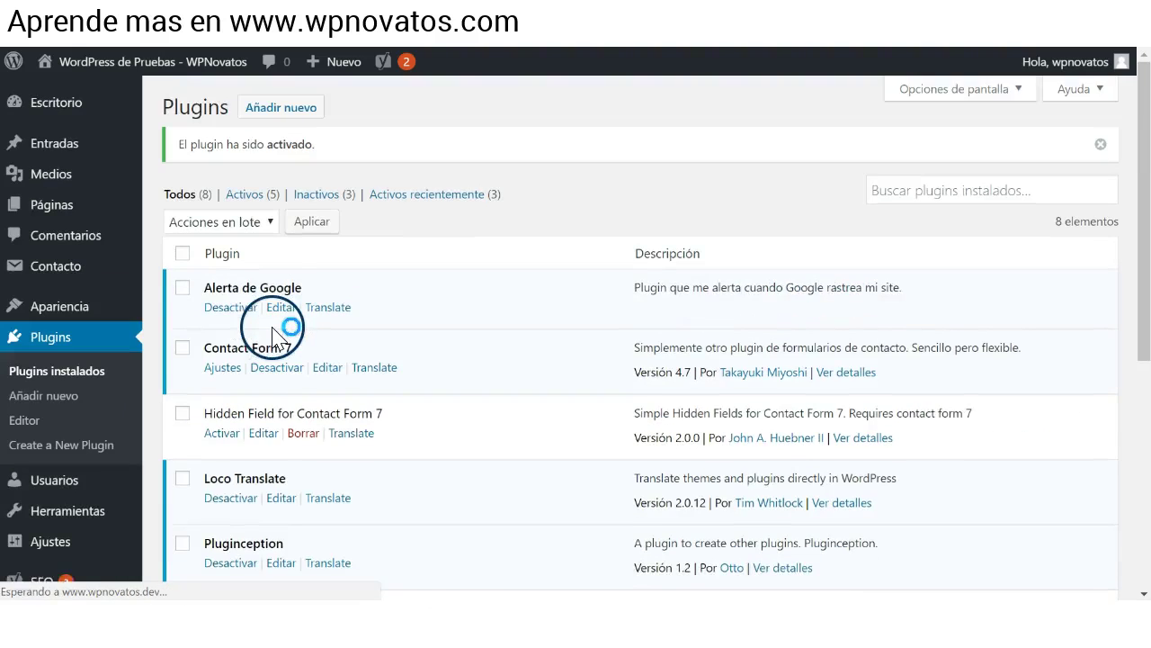
# Step: Open the form for creating another new plugin and review its fields from Plugin Name to License URI
pyautogui.scroll(-2, 244, 249)
pyautogui.click(68, 376)
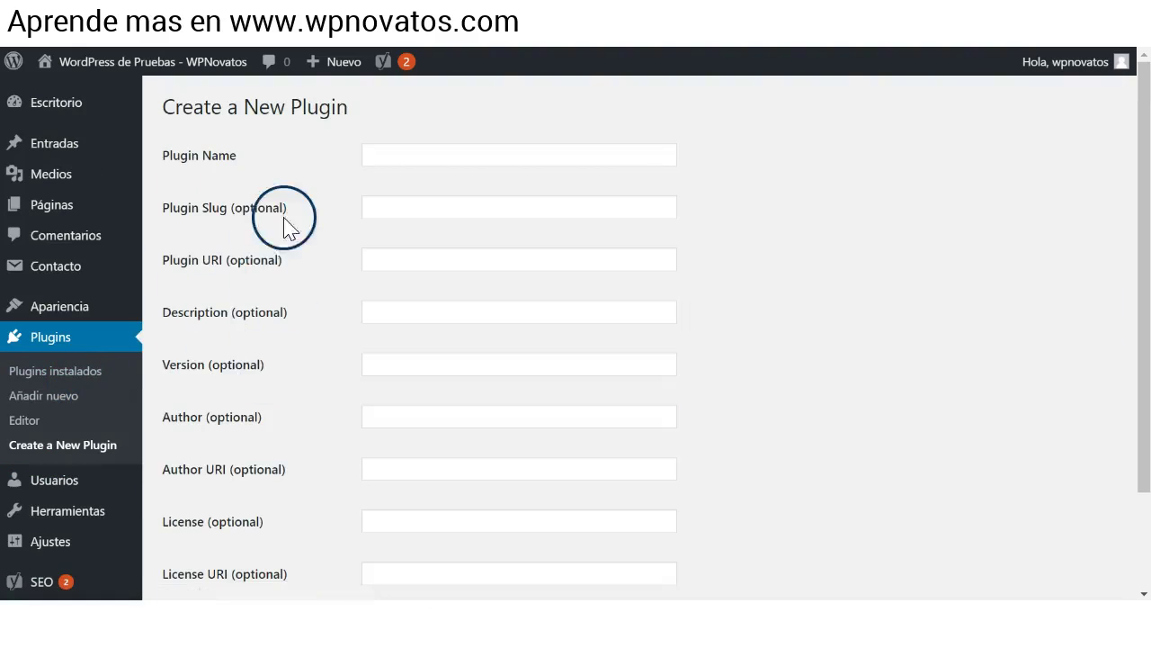
pyautogui.scroll(-1, 301, 327)
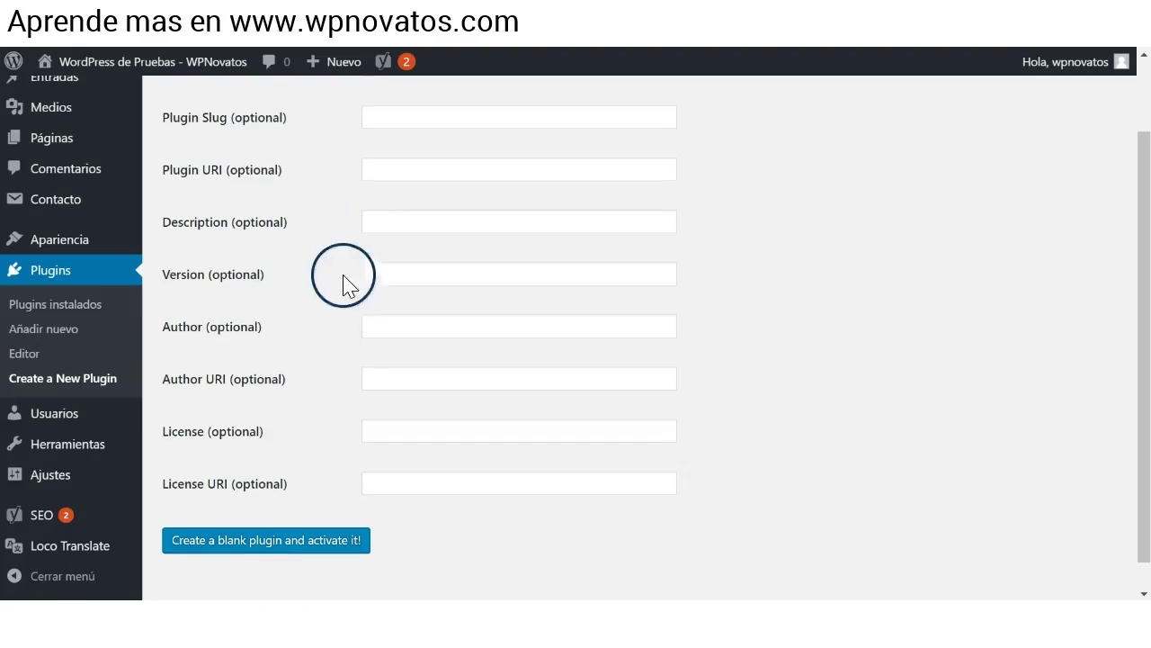
pyautogui.scroll(1, 309, 355)
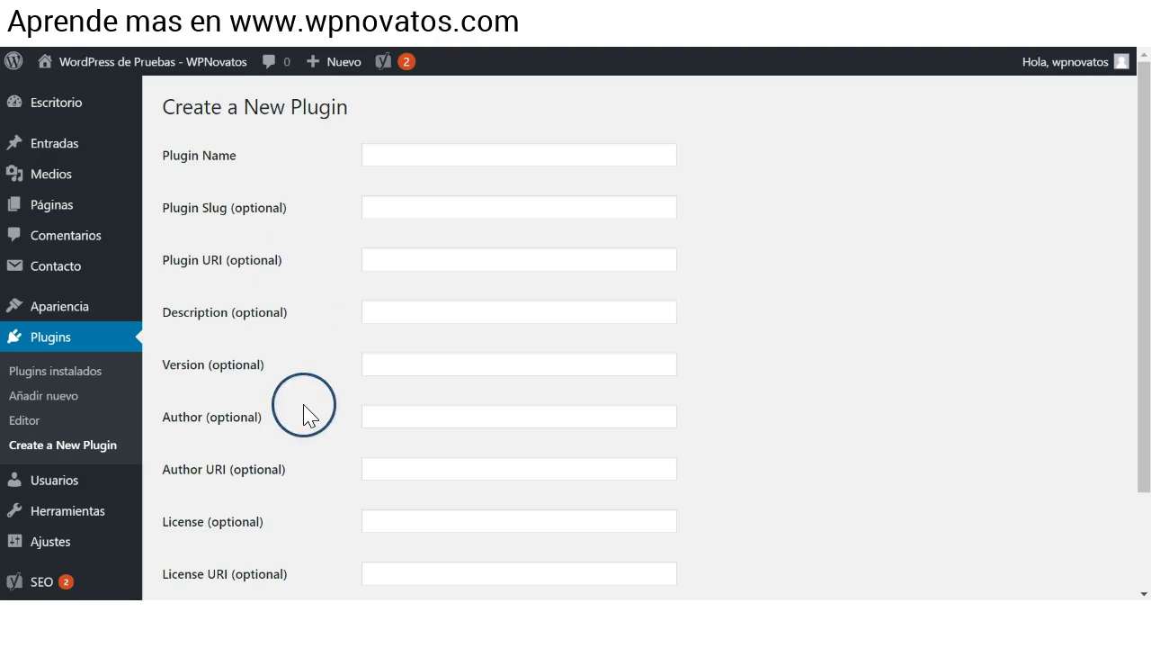
pyautogui.click(116, 63)
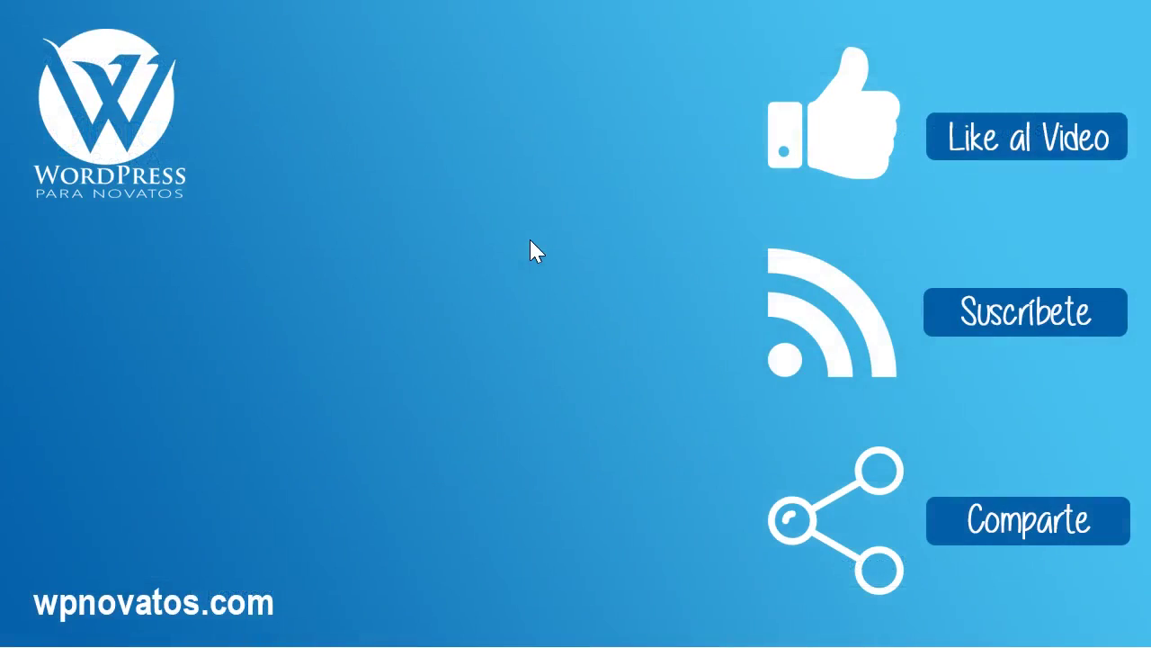
pyautogui.click(513, 240)
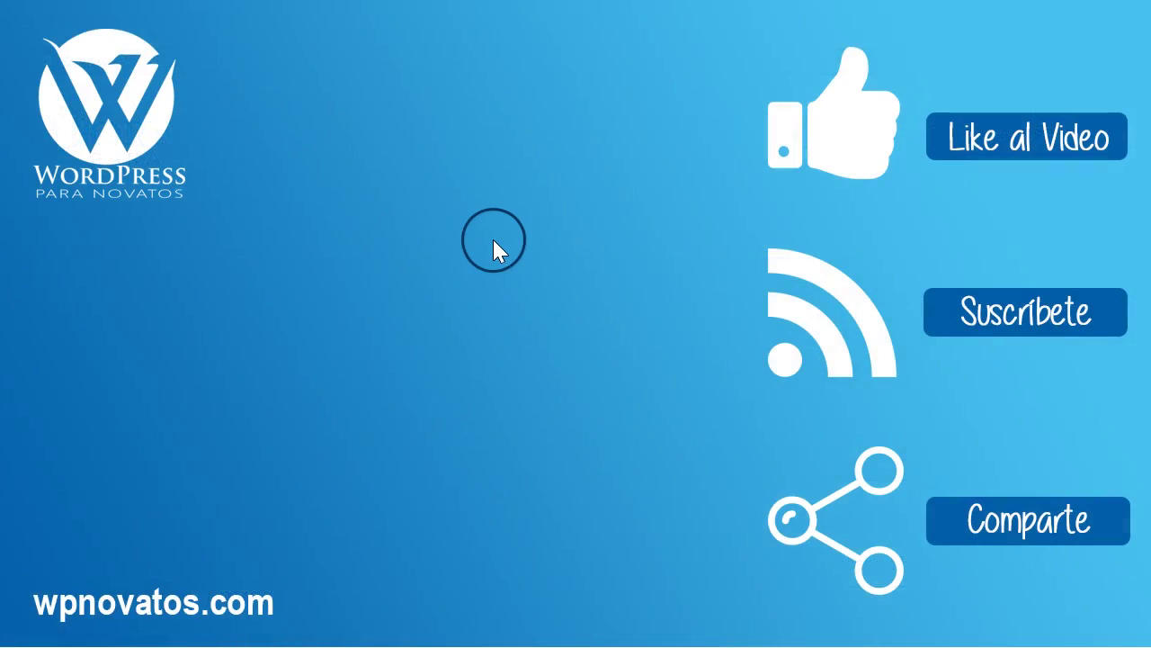